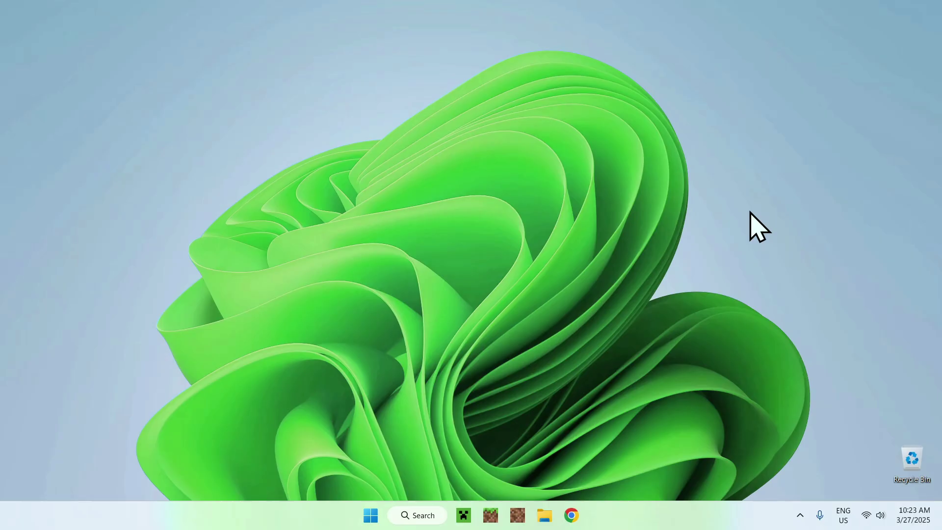
# Launch Chrome, search Google for Modrinth, and open the Modrinth result.
pyautogui.click(571, 515)
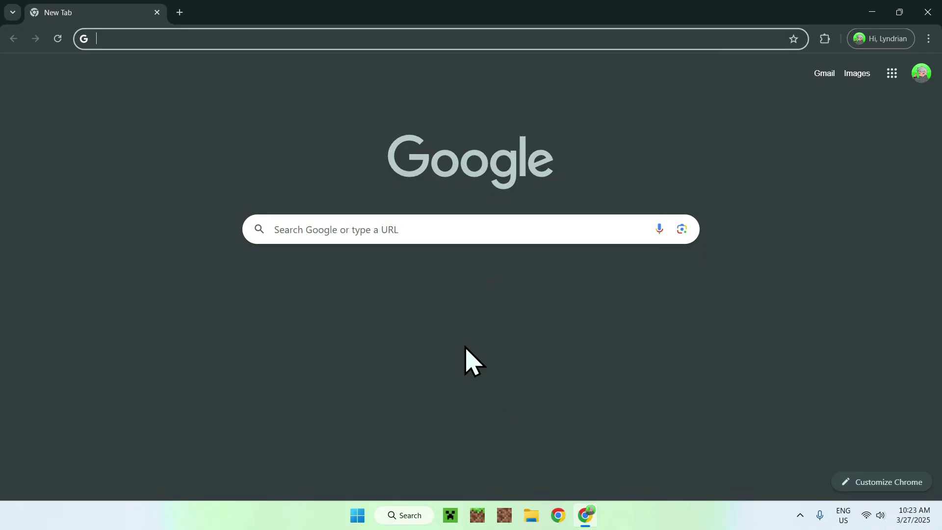
pyautogui.click(472, 229)
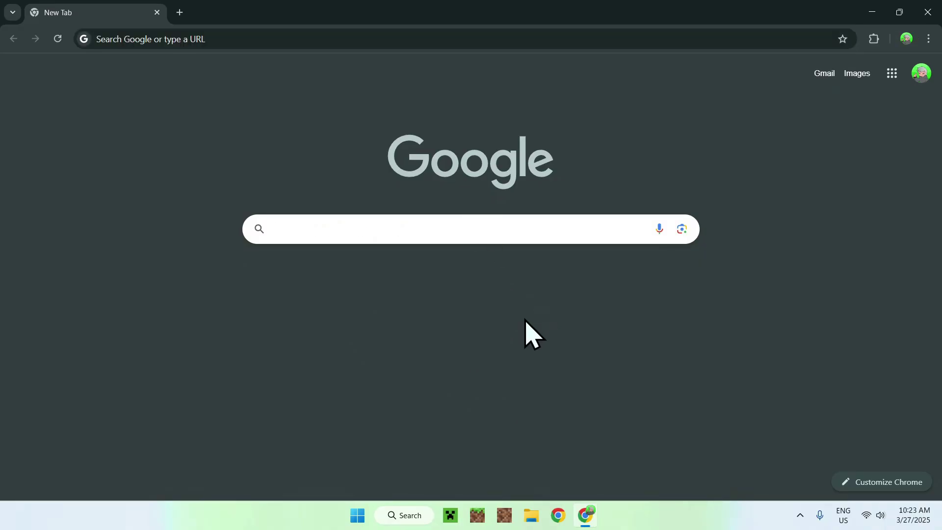
pyautogui.write('Modrinth')
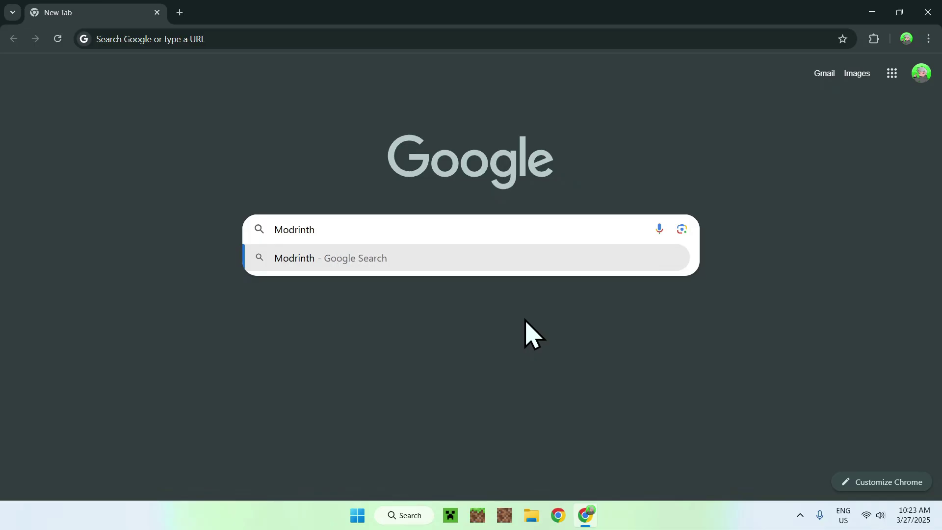
pyautogui.press('Return')
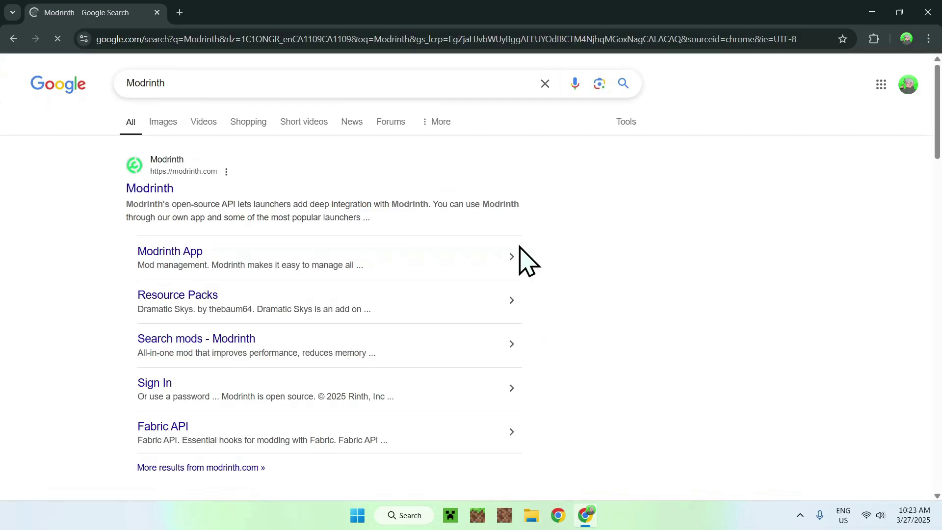
pyautogui.click(196, 184)
# Go to the Modrinth homepage and browse its Resource Packs listing.
pyautogui.click(151, 201)
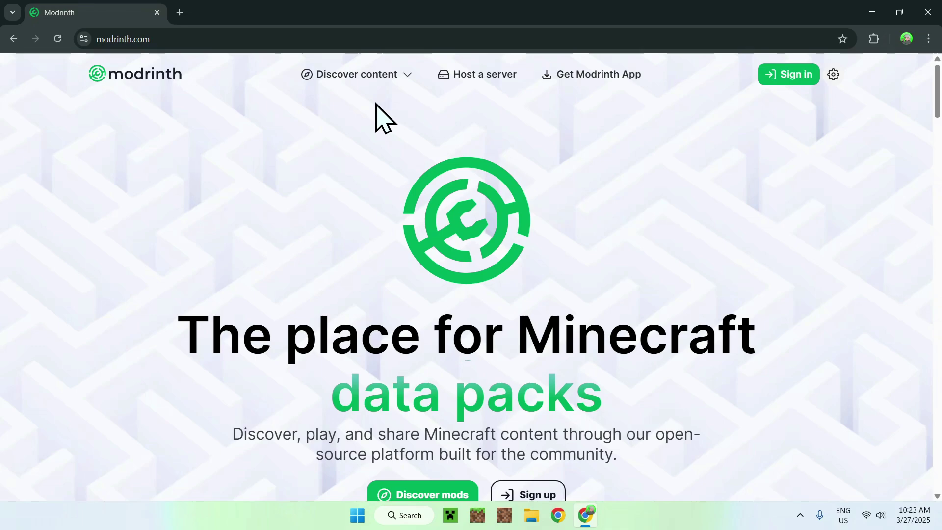
pyautogui.click(350, 78)
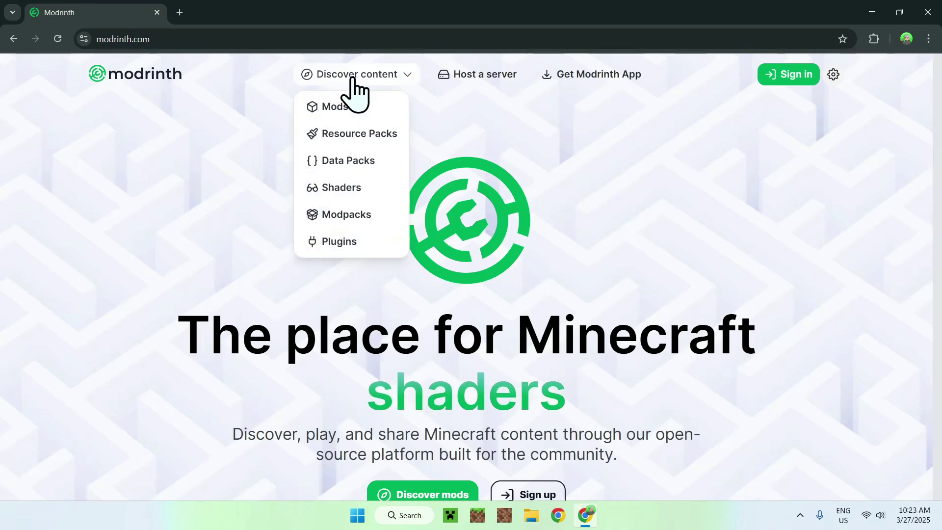
pyautogui.click(379, 136)
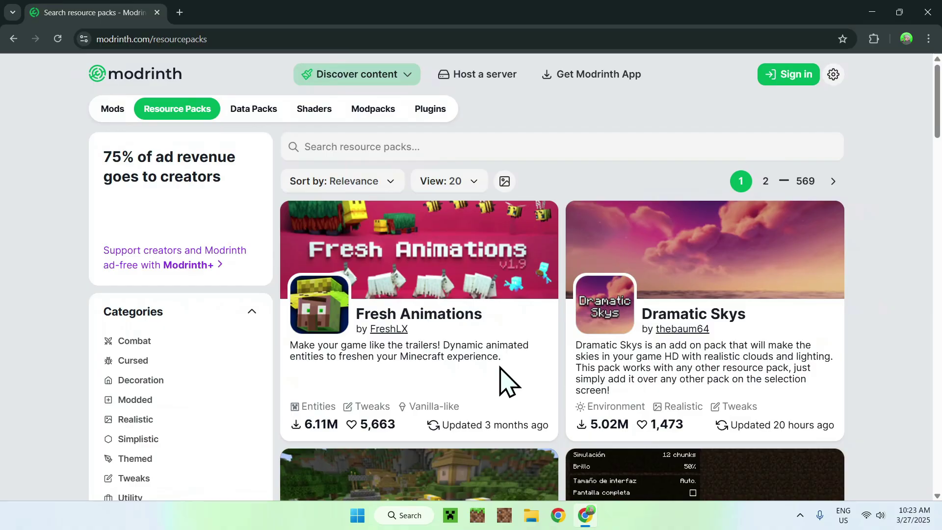
# Download Fresh Animations version 1.9.3 from its Versions list.
pyautogui.click(402, 313)
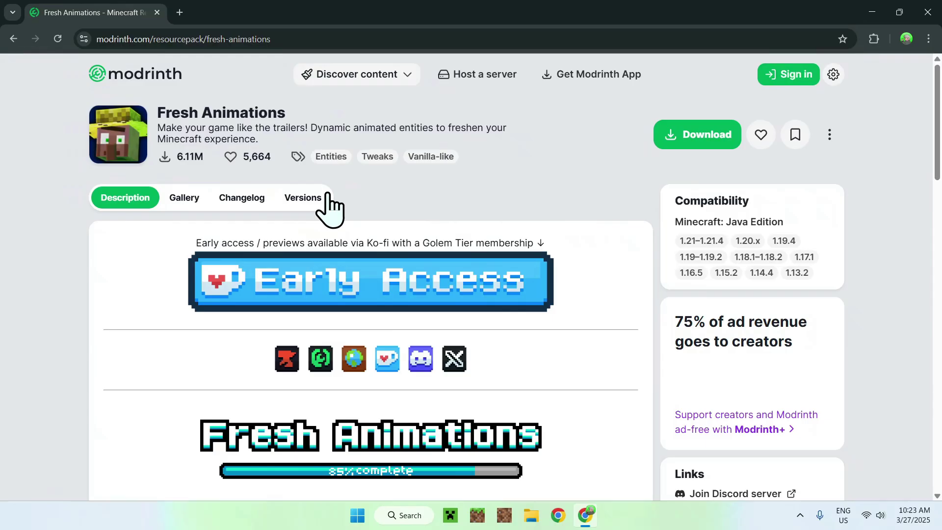
pyautogui.click(302, 198)
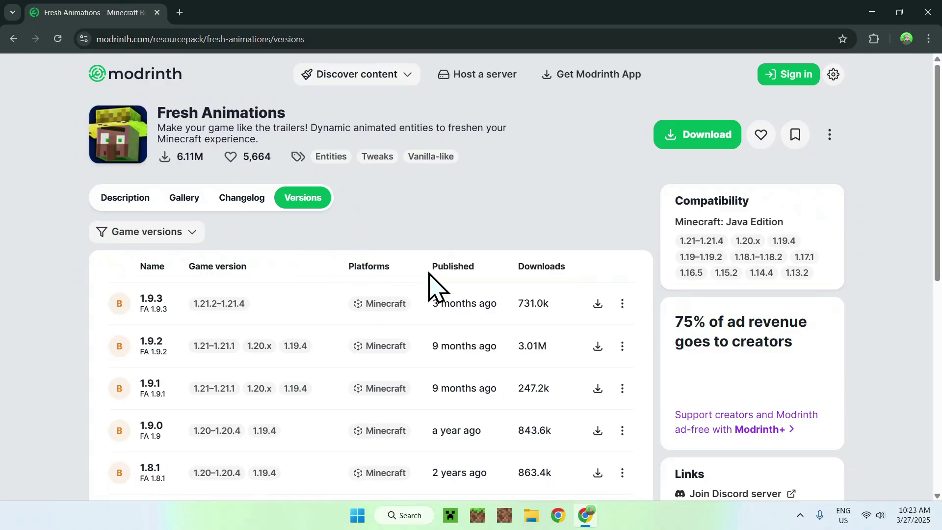
pyautogui.click(598, 304)
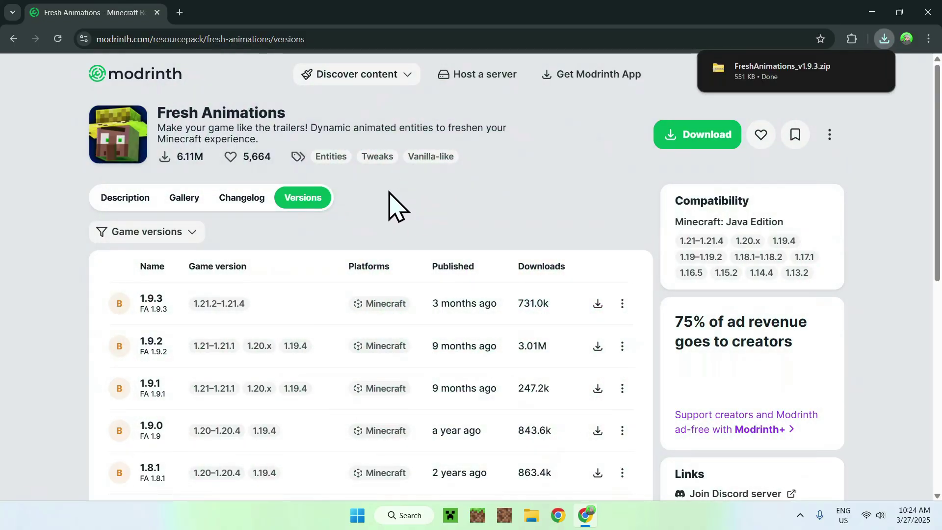
# View the Fresh Animations 1.9.3 page's Dependencies, showing Entity Model Features required.
pyautogui.click(152, 300)
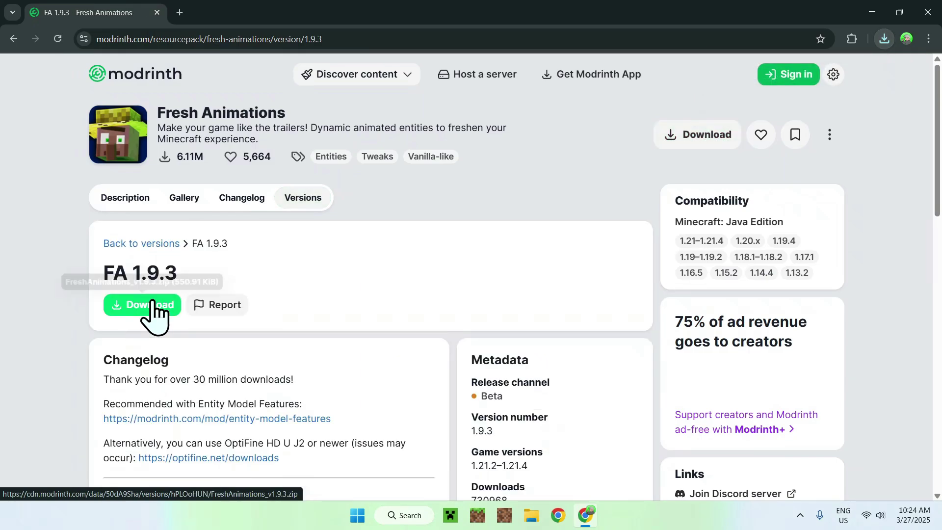
pyautogui.scroll(-1, 61, 304)
pyautogui.scroll(-12, 62, 304)
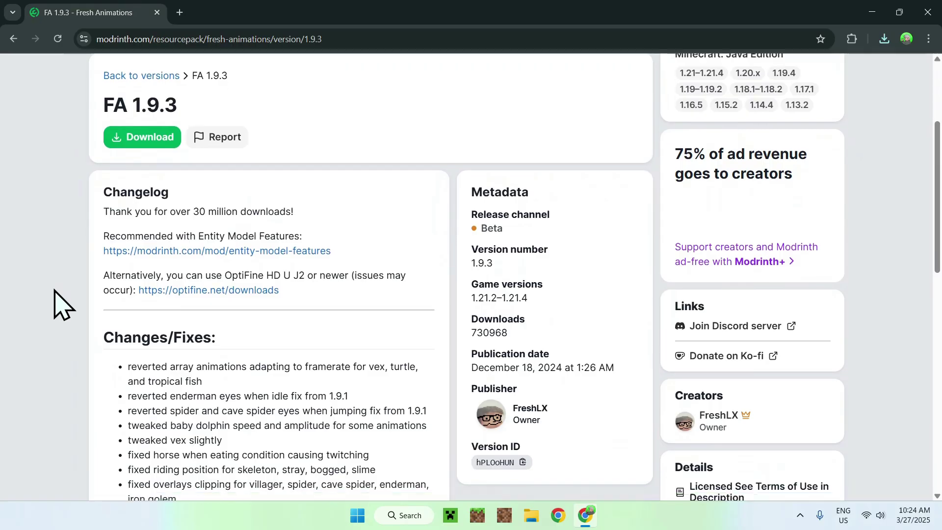
pyautogui.scroll(-1, 62, 304)
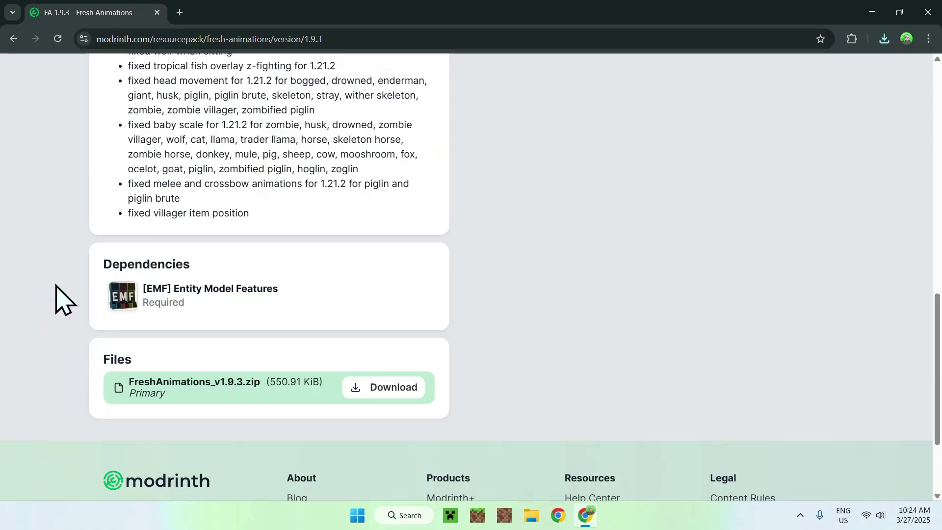
# Open Entity Model Features and filter its versions to Minecraft 1.21.5.
pyautogui.click(303, 307)
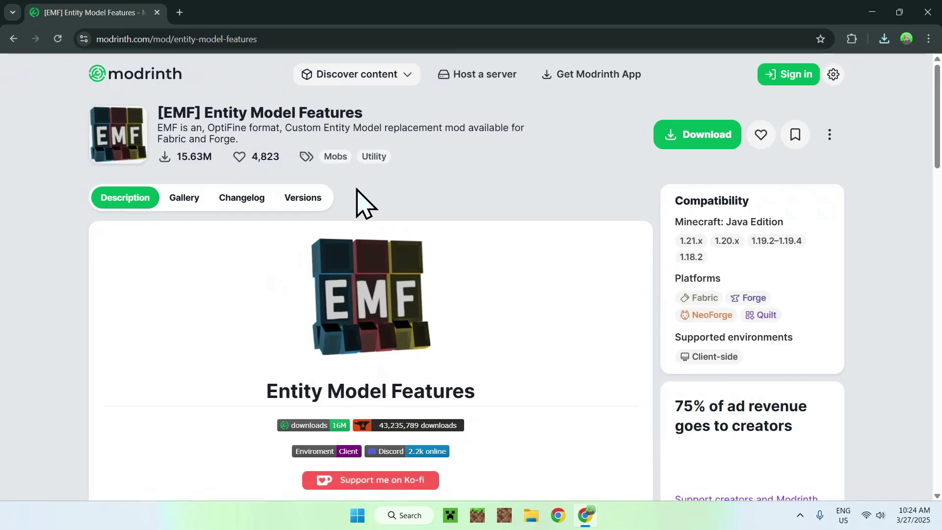
pyautogui.click(302, 197)
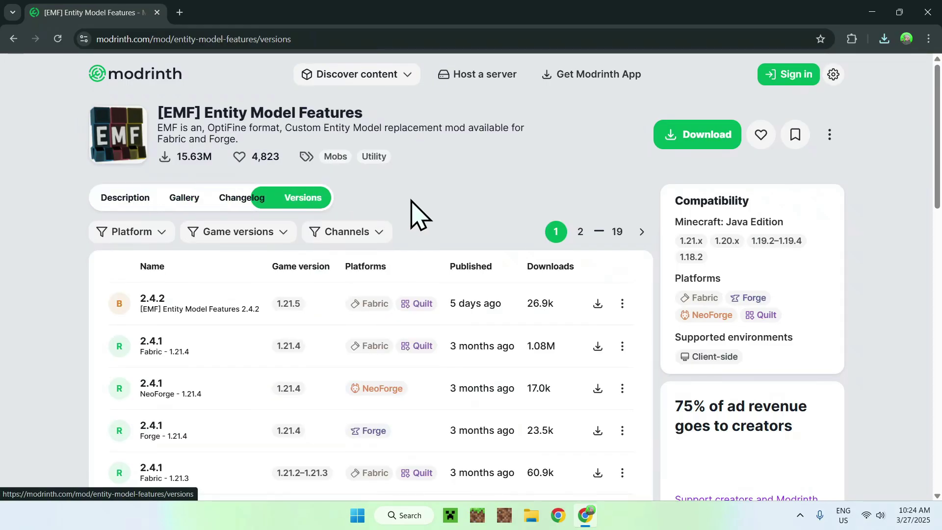
pyautogui.click(249, 234)
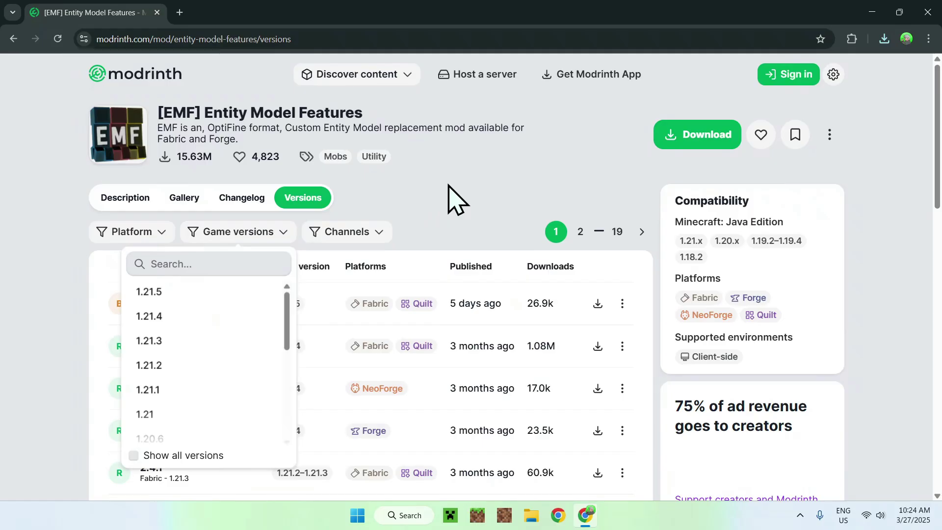
pyautogui.click(166, 292)
pyautogui.click(434, 214)
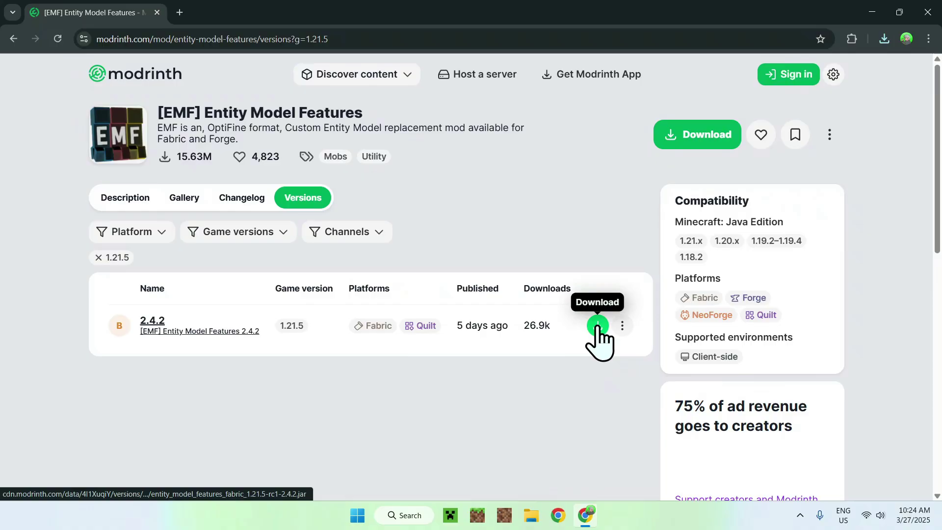
# Download EMF 2.4.2 for 1.21.5 and view its page requiring Entity Texture Features.
pyautogui.click(597, 325)
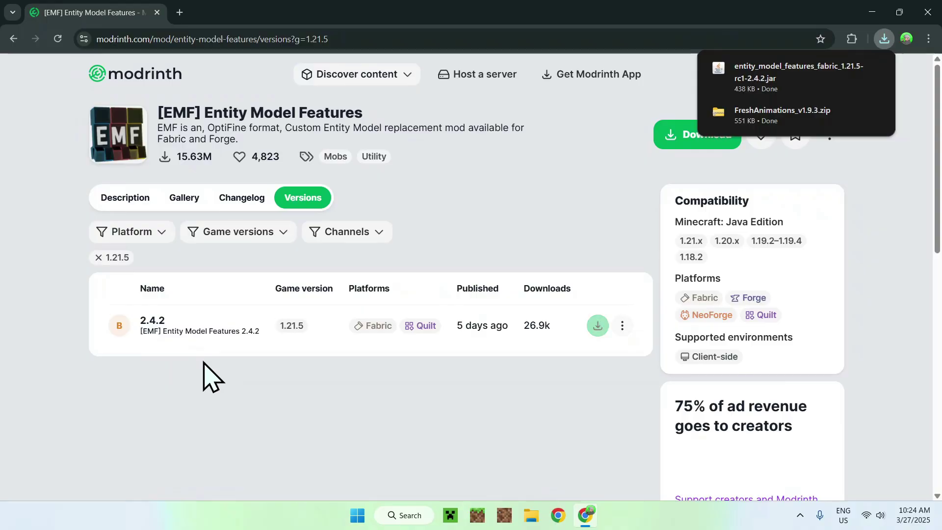
pyautogui.click(157, 336)
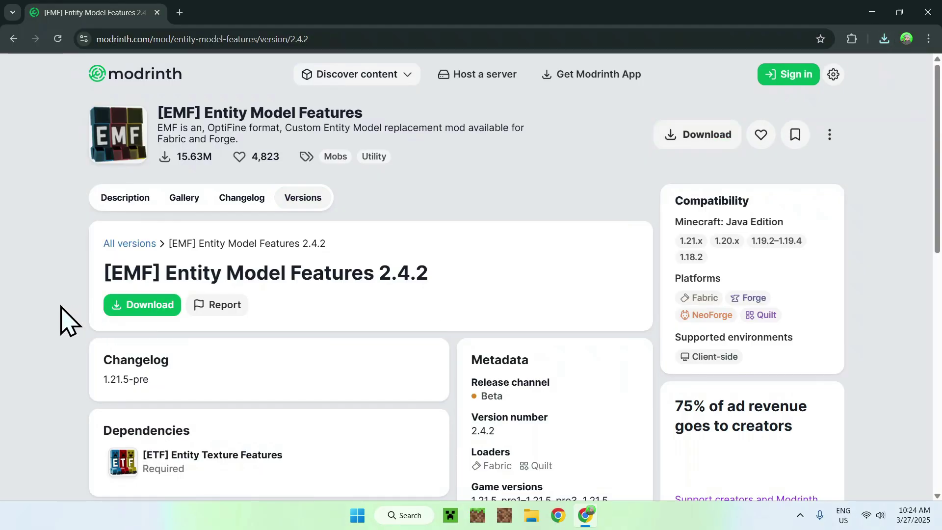
pyautogui.scroll(-1, 63, 320)
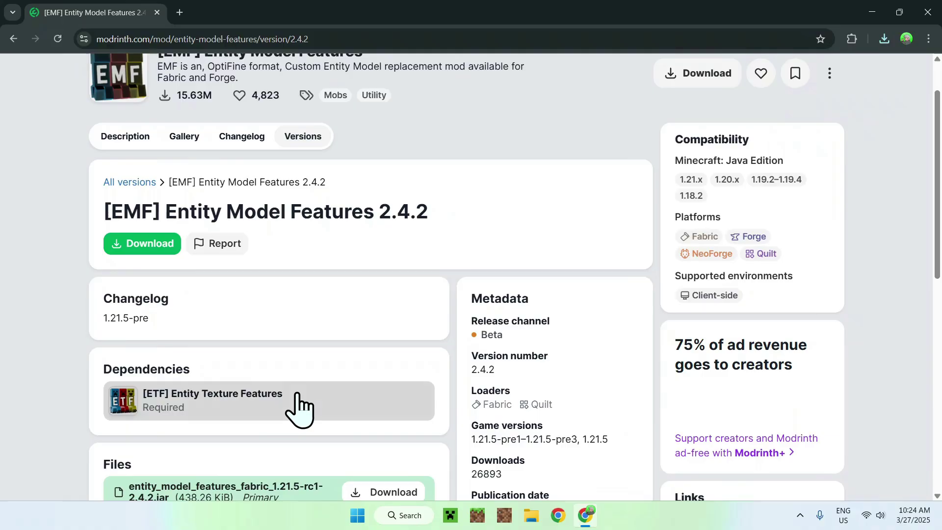
# Open Entity Texture Features and filter its versions to Minecraft 1.21.5.
pyautogui.click(311, 411)
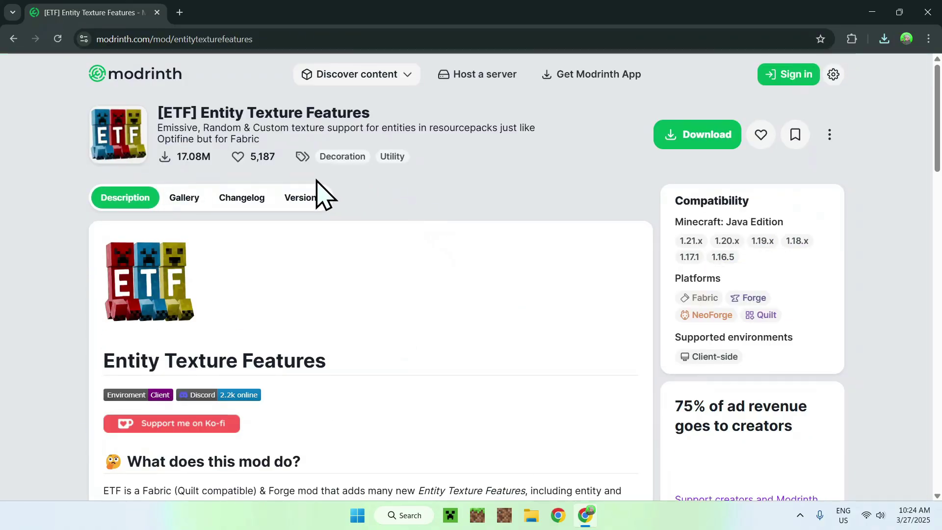
pyautogui.click(308, 200)
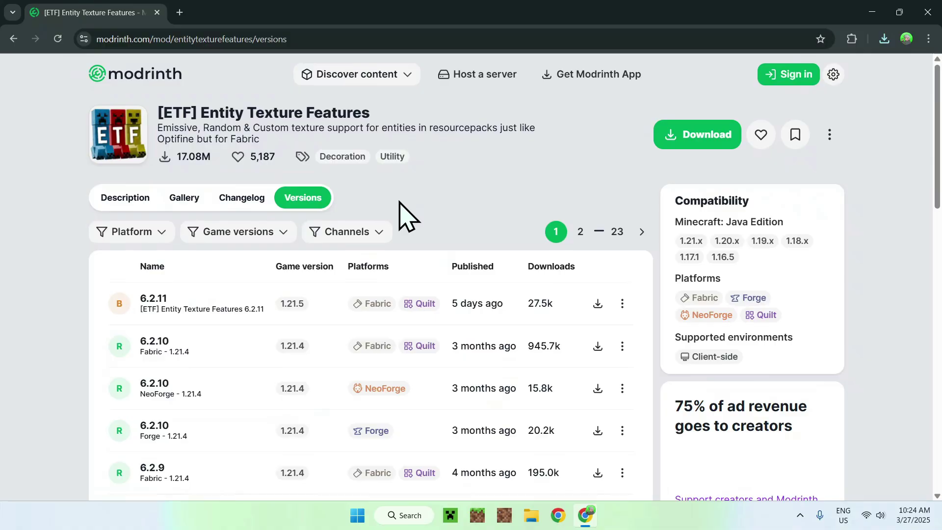
pyautogui.click(240, 236)
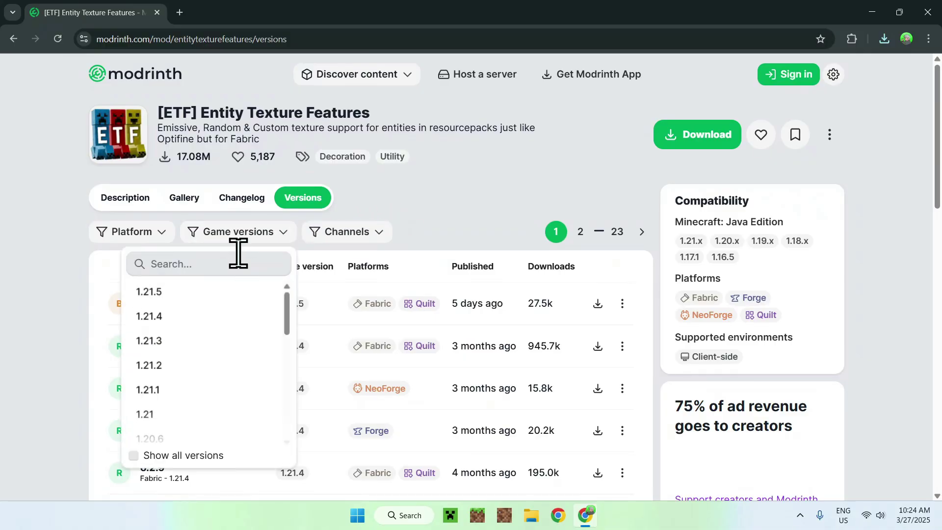
pyautogui.click(233, 296)
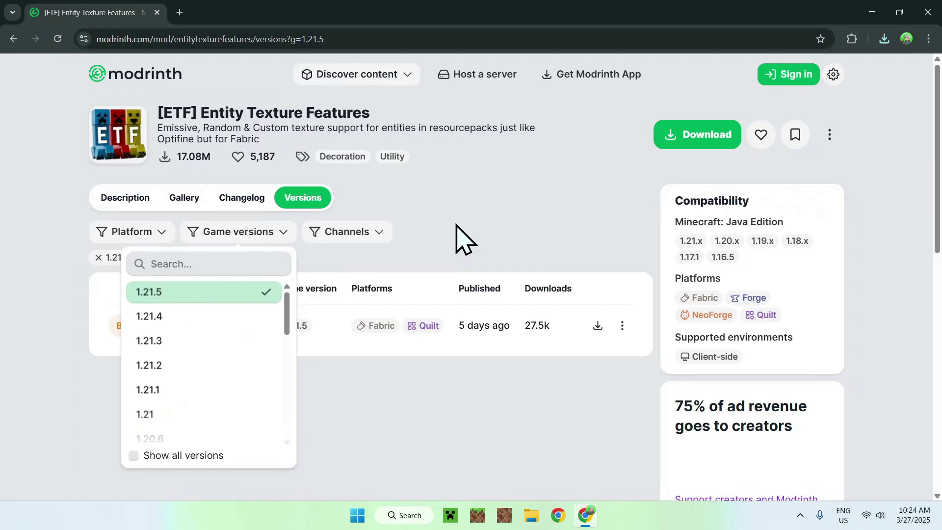
pyautogui.click(461, 224)
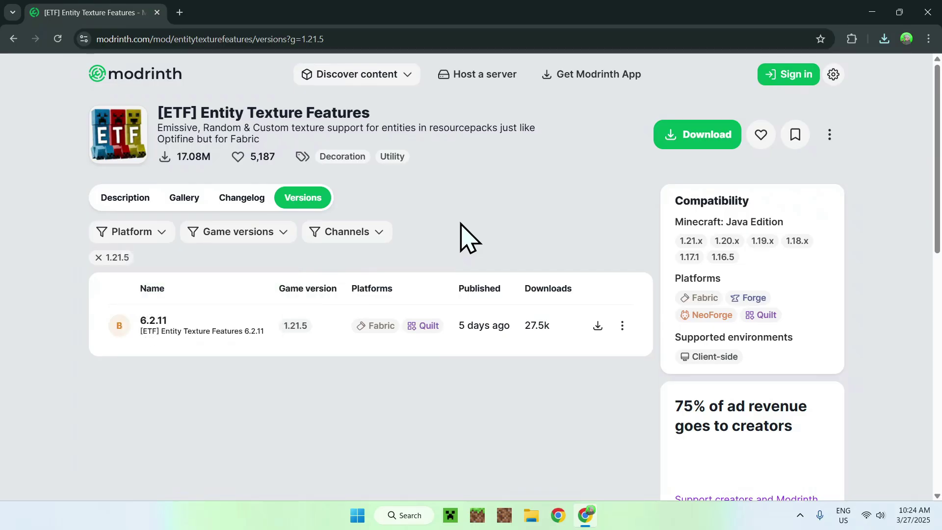
# Download ETF 6.2.11 for 1.21.5 and open its version page.
pyautogui.click(597, 325)
pyautogui.click(152, 324)
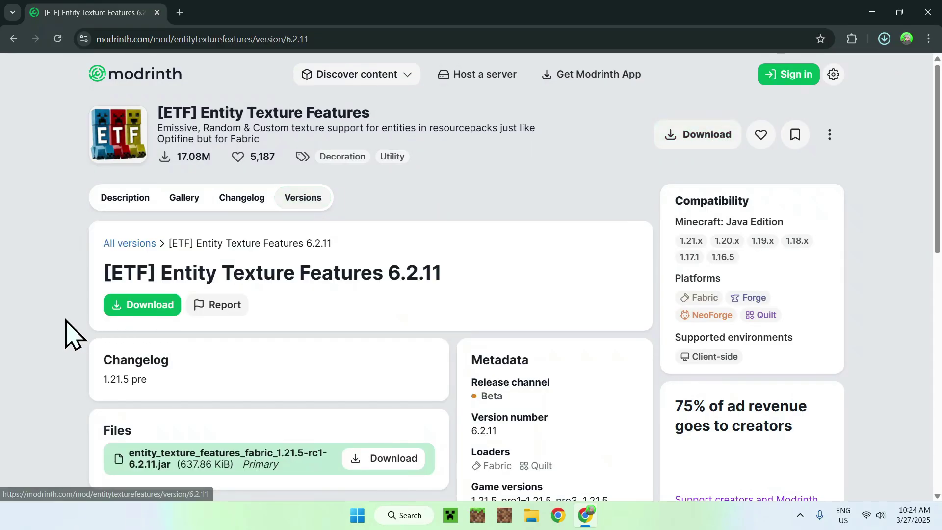
pyautogui.scroll(-4, 79, 240)
pyautogui.scroll(4, 54, 245)
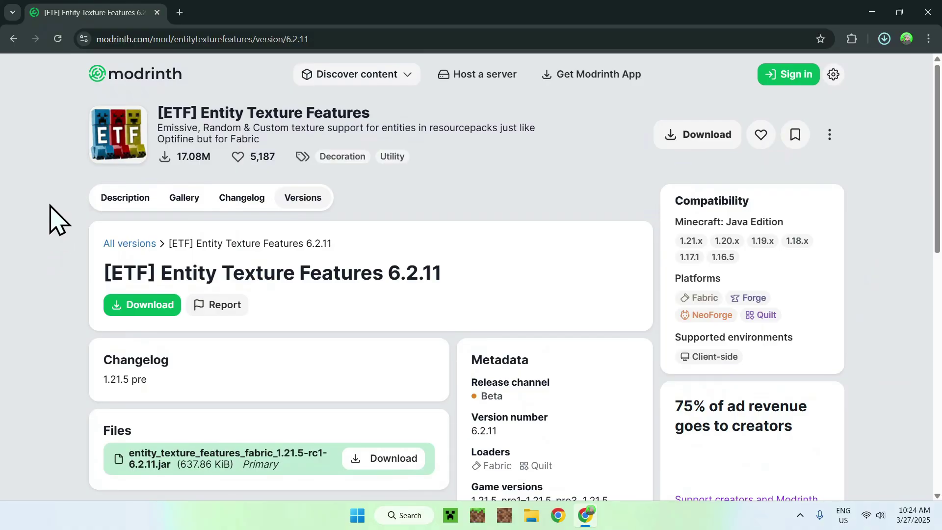
# In a new tab, search Google for 'Fabric Minecraft' and go to fabricmc.net.
pyautogui.click(180, 13)
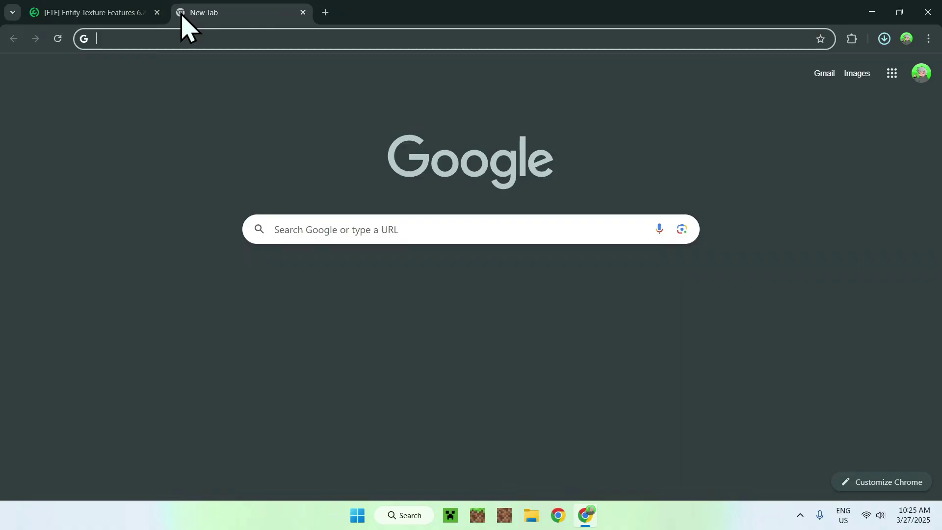
pyautogui.click(304, 229)
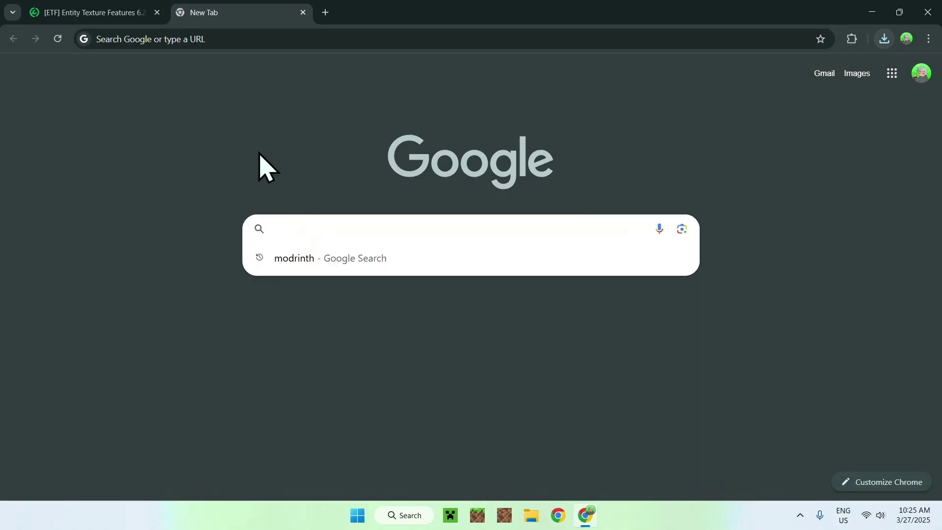
pyautogui.write('Fabric Minecraft')
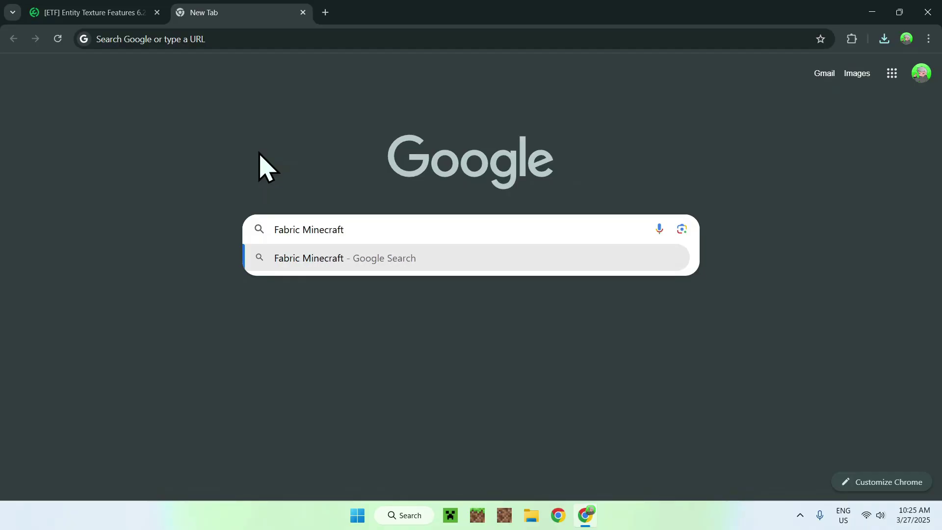
pyautogui.press('Return')
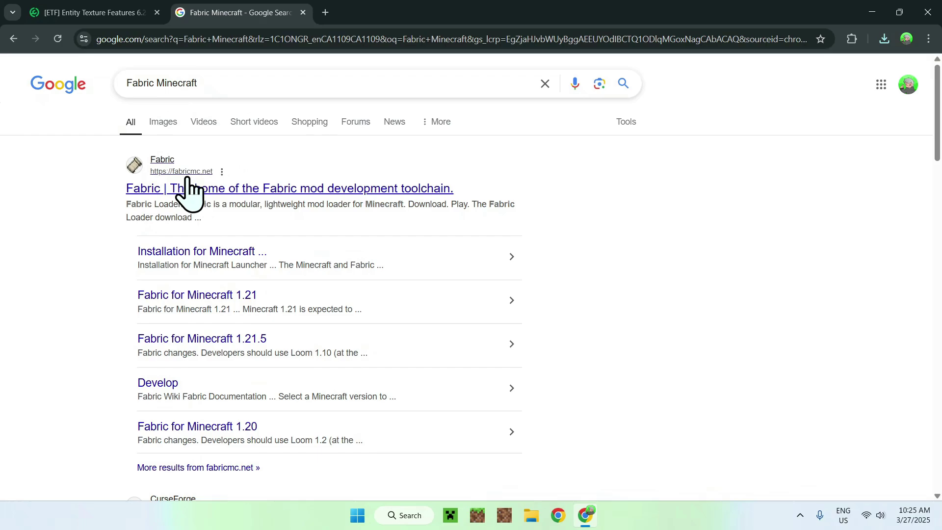
pyautogui.click(166, 191)
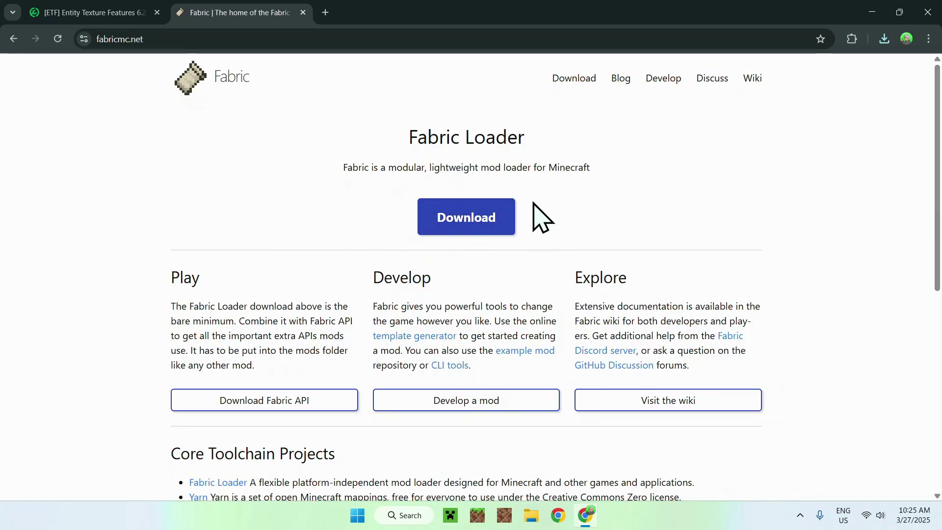
# Download the Fabric installer for Windows, then close Chrome.
pyautogui.click(455, 216)
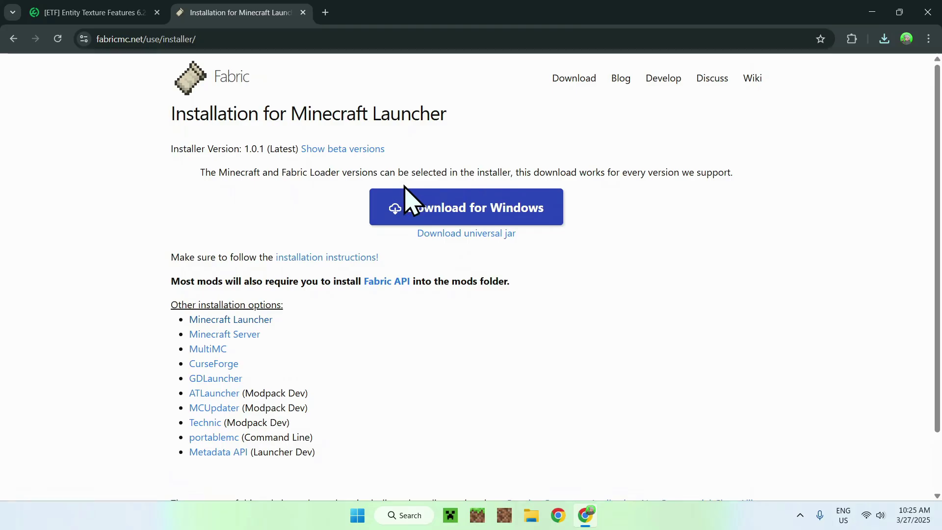
pyautogui.click(462, 214)
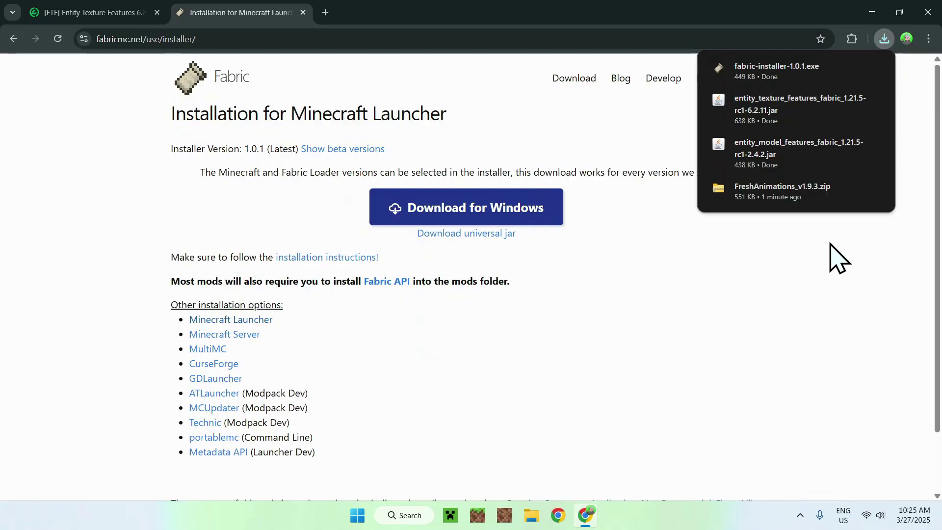
pyautogui.click(928, 12)
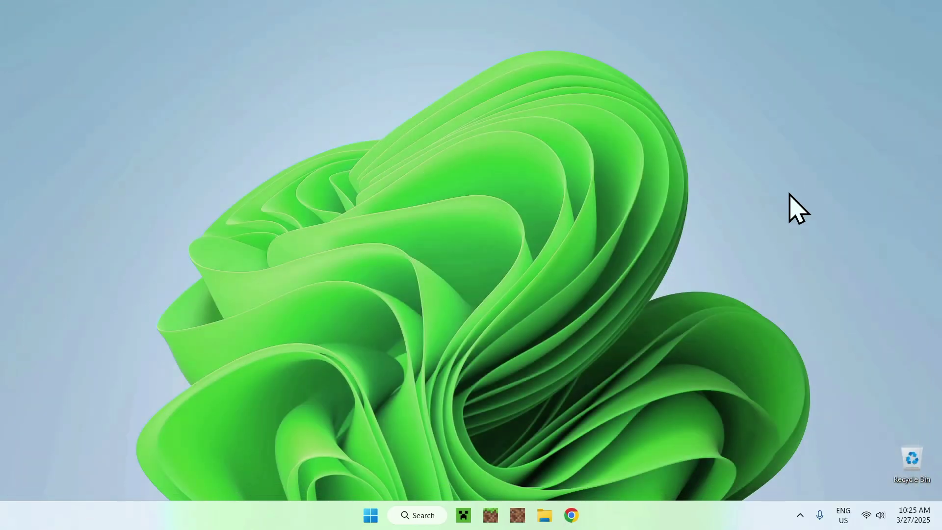
# Install Fabric Loader 0.16.10 for 1.21.5 with fabric-installer-1.0.1.exe, then start Minecraft Launcher.
pyautogui.click(544, 514)
pyautogui.click(39, 171)
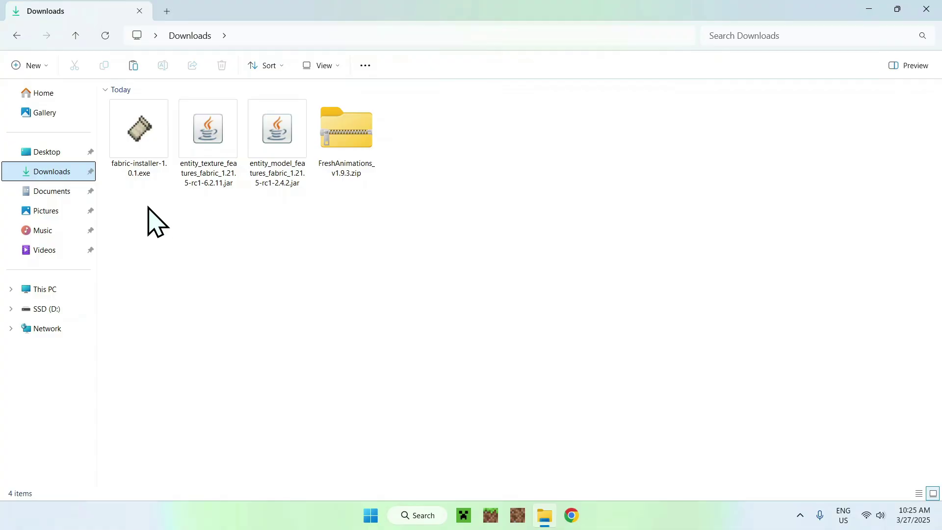
pyautogui.doubleClick(134, 167)
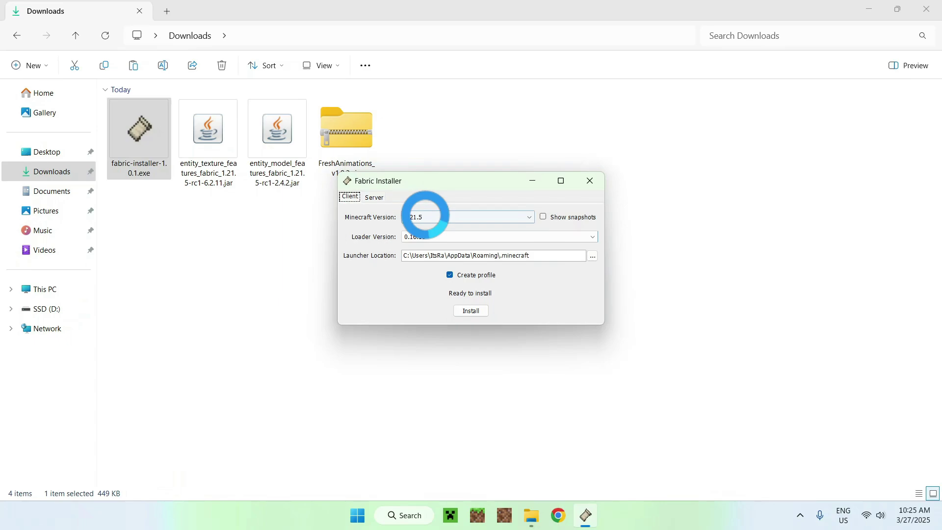
pyautogui.click(467, 311)
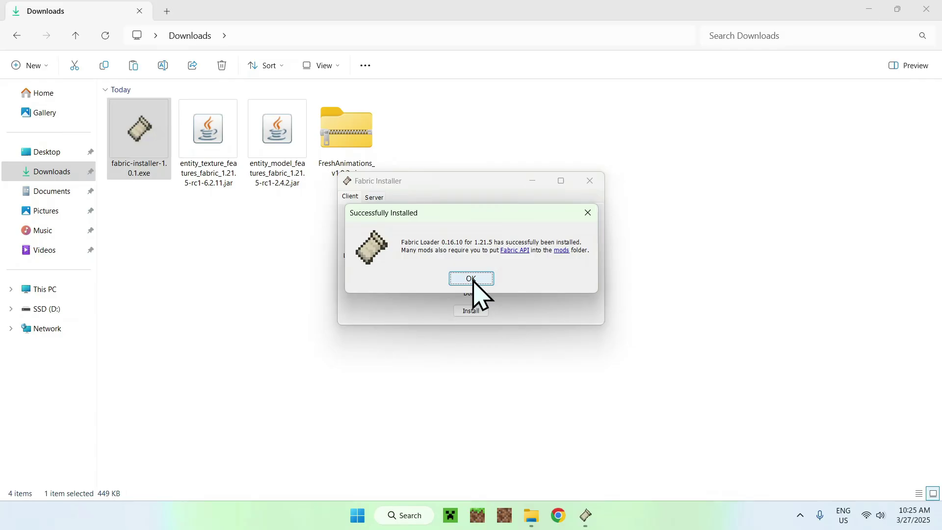
pyautogui.click(472, 278)
pyautogui.click(590, 181)
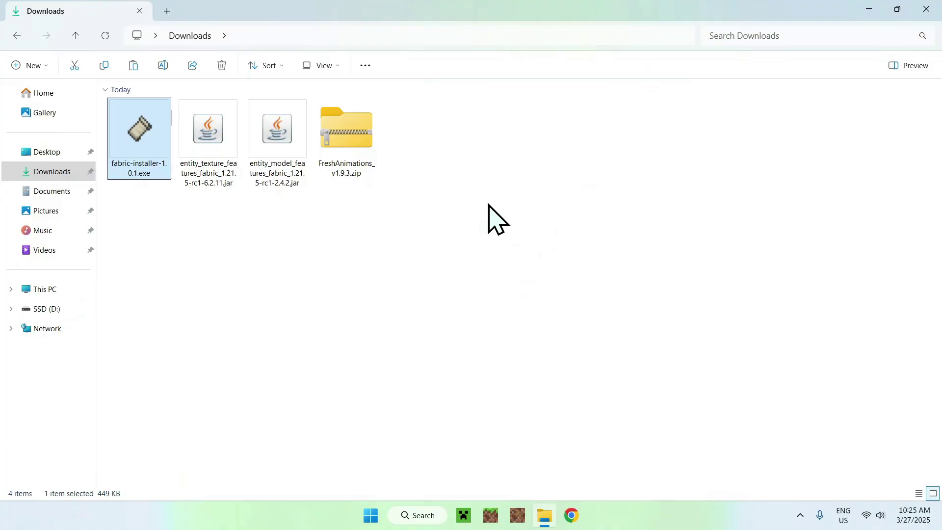
pyautogui.click(461, 514)
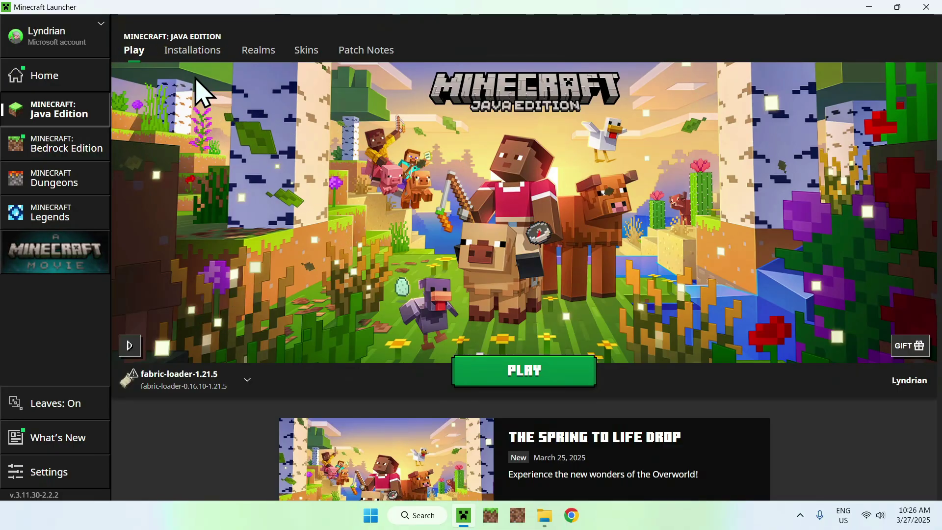
# Open the fabric-loader installation's .minecraft mods folder from the launcher.
pyautogui.click(190, 53)
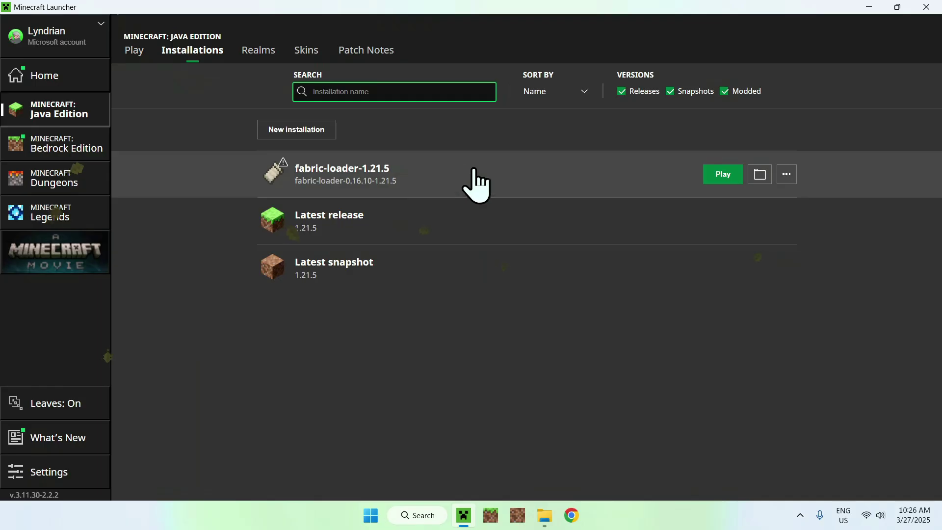
pyautogui.click(759, 182)
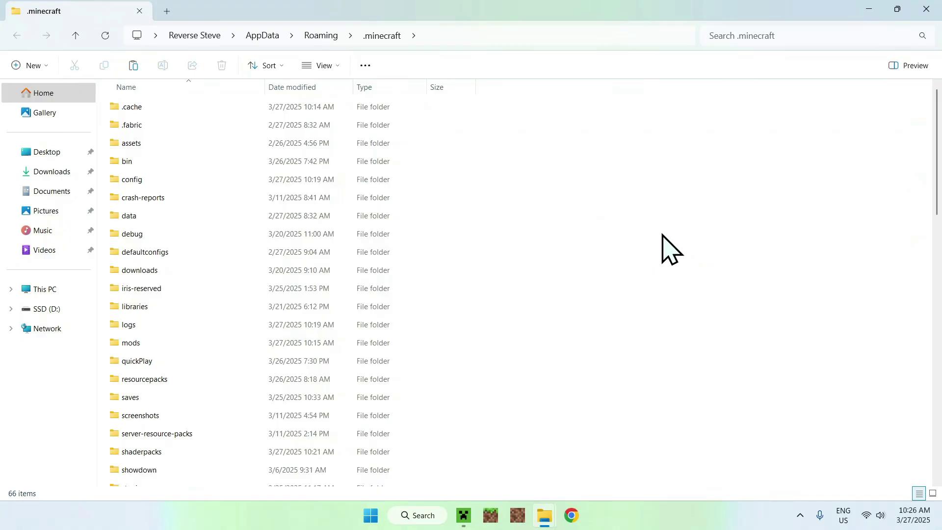
pyautogui.click(383, 342)
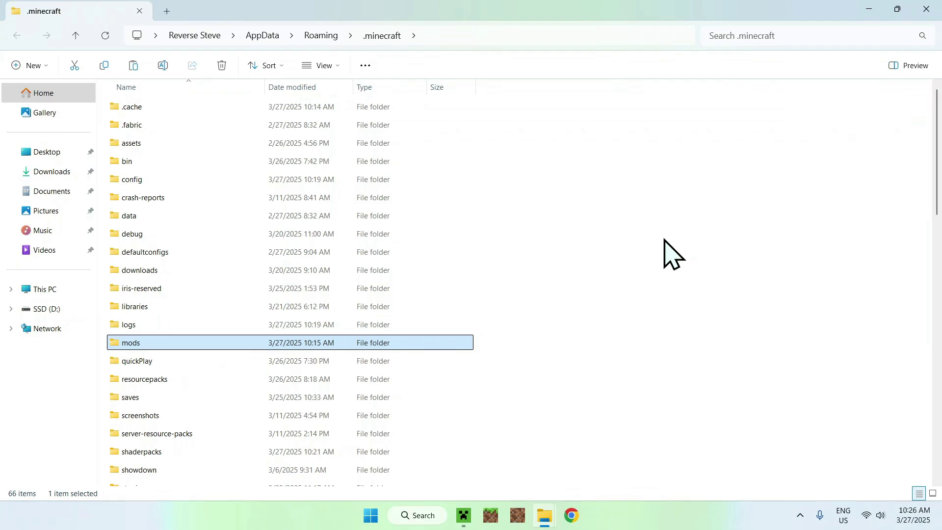
pyautogui.doubleClick(294, 344)
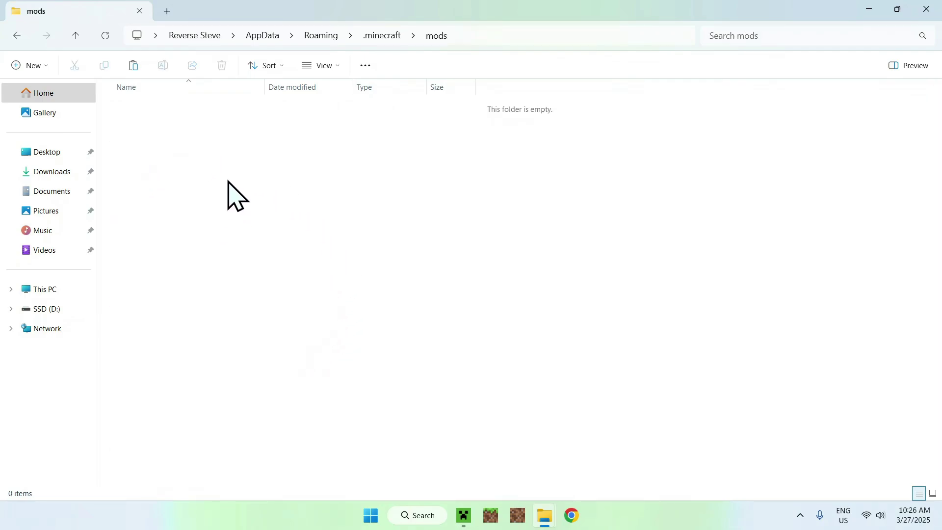
# Copy the ETF and EMF jars from Downloads into mods, then return to .minecraft.
pyautogui.click(63, 172)
pyautogui.moveTo(288, 238); pyautogui.dragTo(217, 175)
pyautogui.click(100, 71)
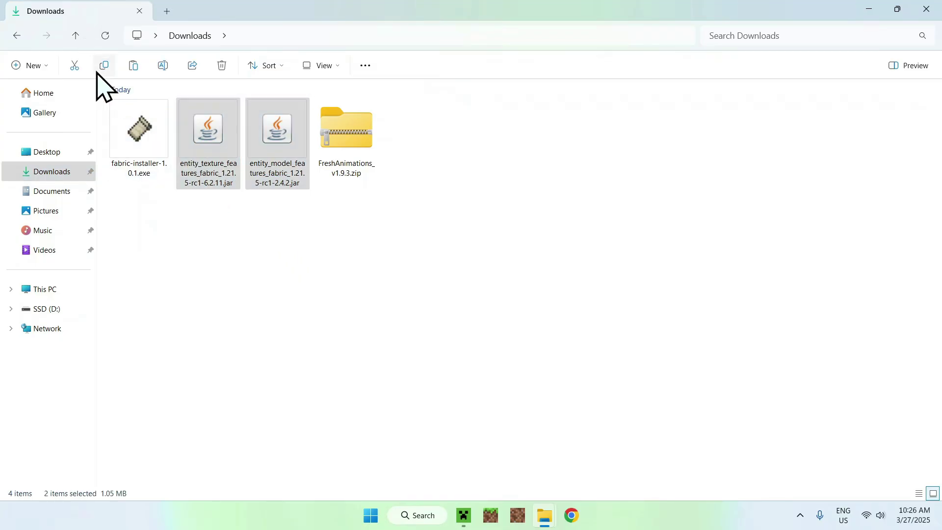
pyautogui.click(17, 36)
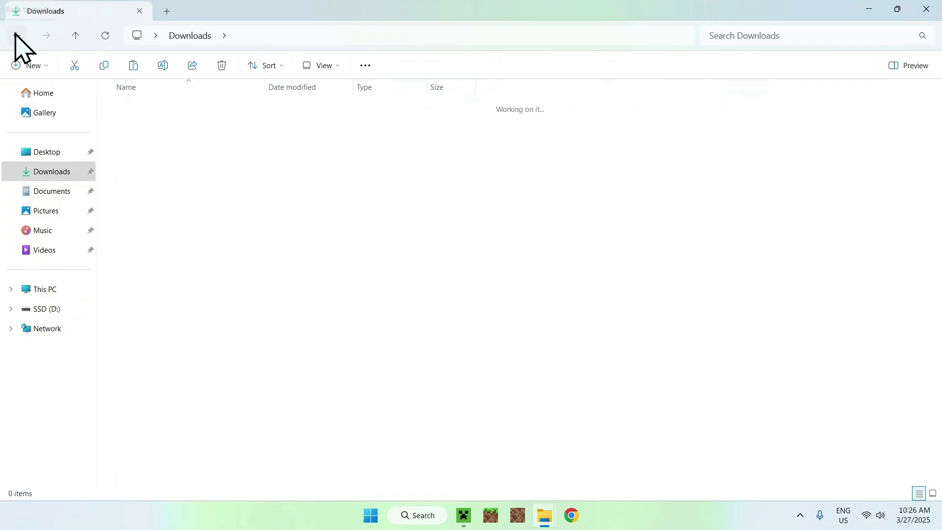
pyautogui.click(133, 67)
pyautogui.click(267, 185)
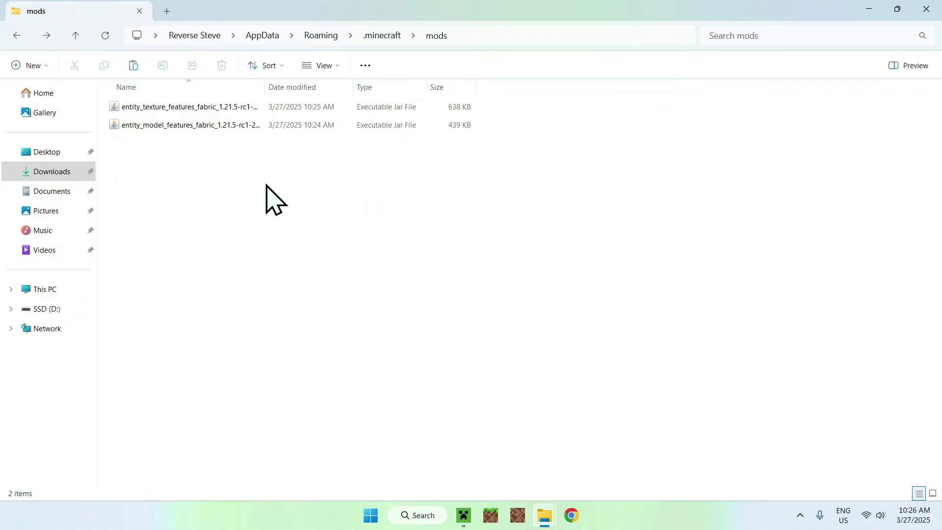
pyautogui.click(383, 36)
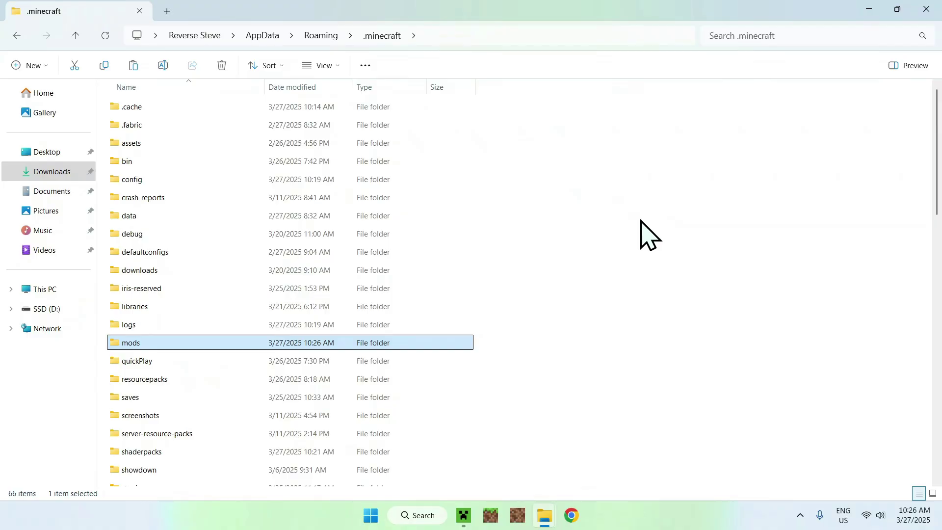
# Put FreshAnimations_v1.9.3.zip into the .minecraft resourcepacks folder, then return to the launcher.
pyautogui.click(314, 378)
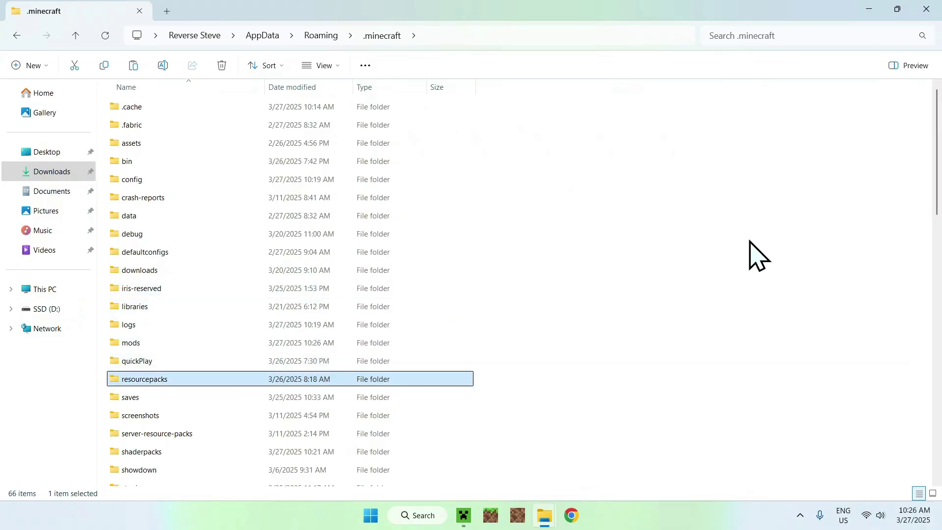
pyautogui.doubleClick(237, 380)
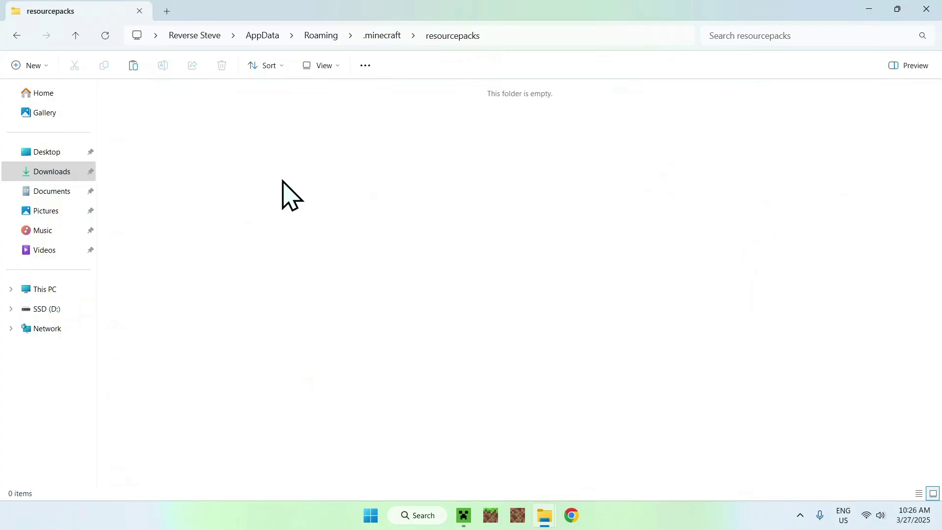
pyautogui.click(54, 171)
pyautogui.click(352, 147)
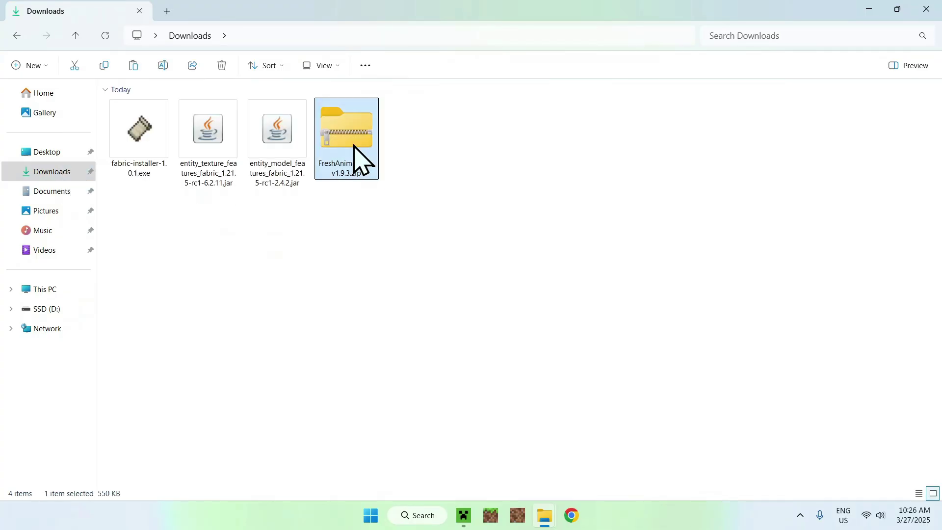
pyautogui.click(16, 37)
pyautogui.click(139, 67)
pyautogui.click(227, 145)
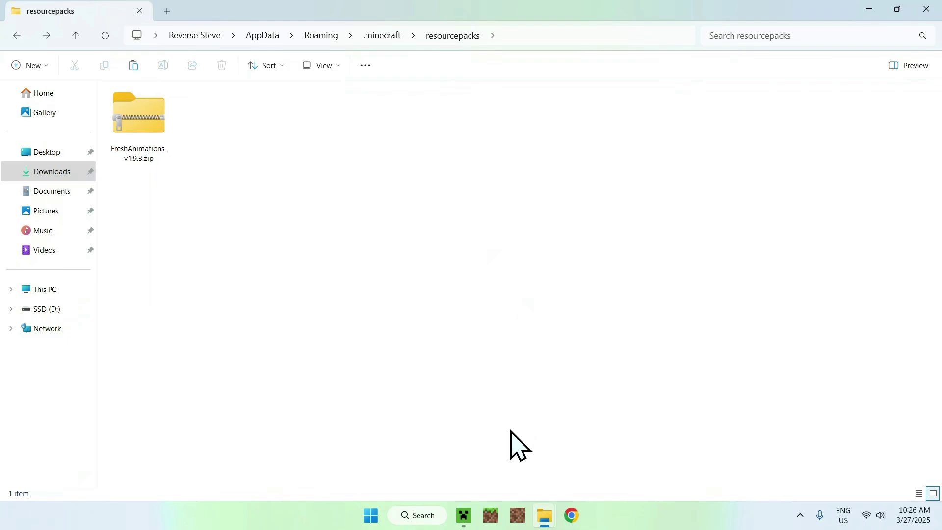
pyautogui.click(464, 515)
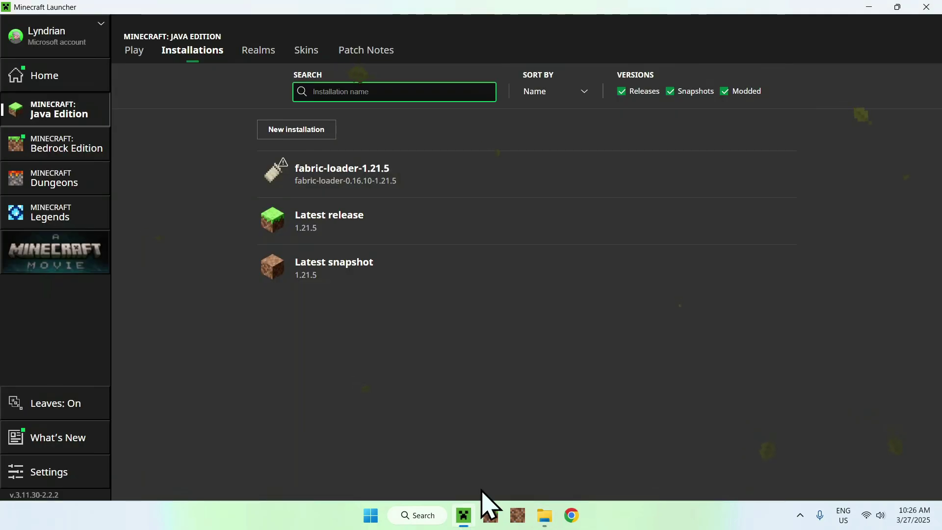
# Launch the fabric-loader-1.21.5 profile and maximize the Minecraft window.
pyautogui.click(134, 54)
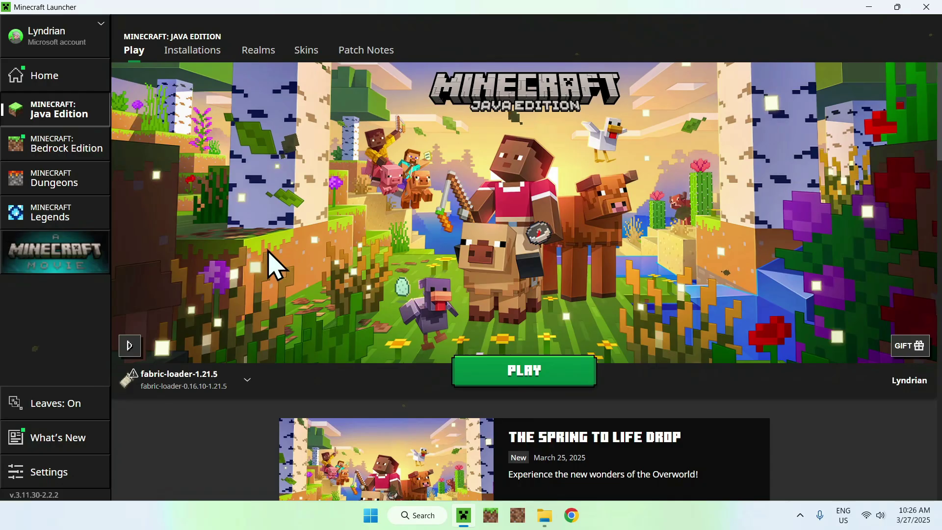
pyautogui.click(527, 370)
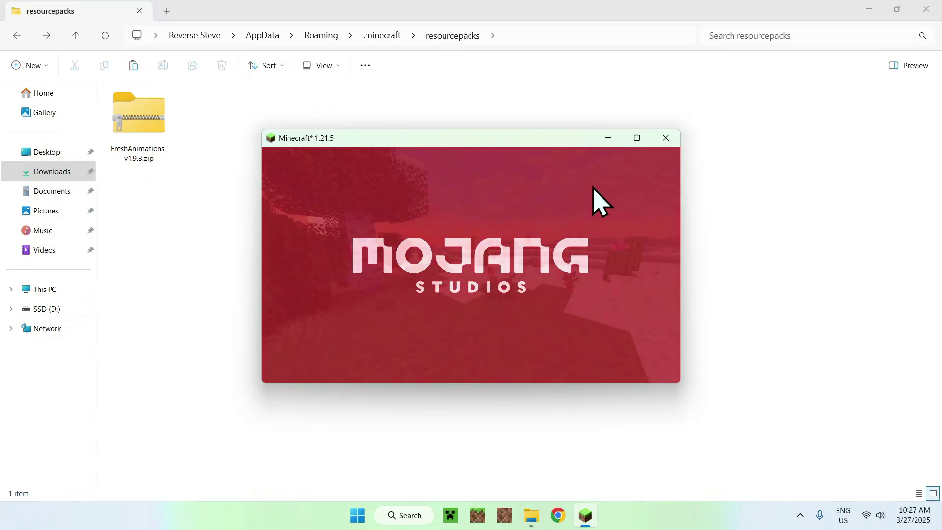
pyautogui.click(637, 138)
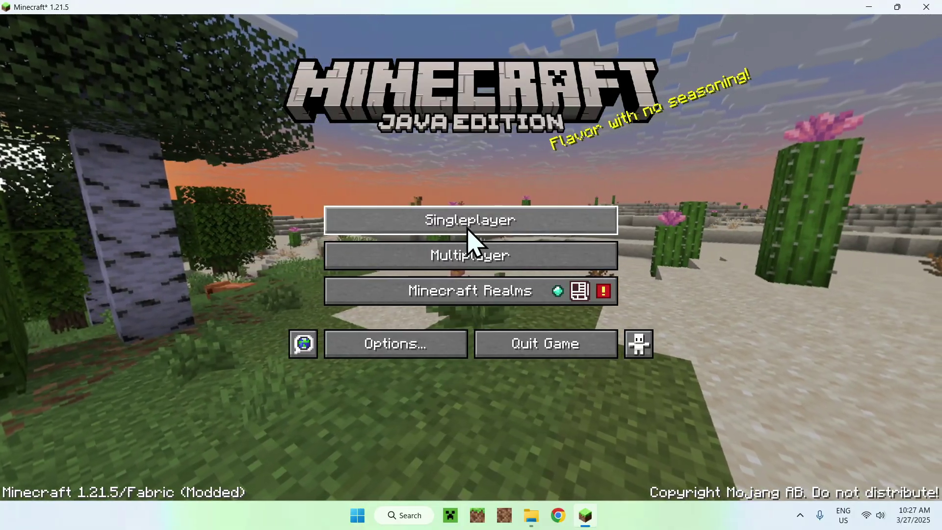
# Load the Tutorials singleplayer world and set the time to noon with /time set noon.
pyautogui.click(468, 229)
pyautogui.click(290, 107)
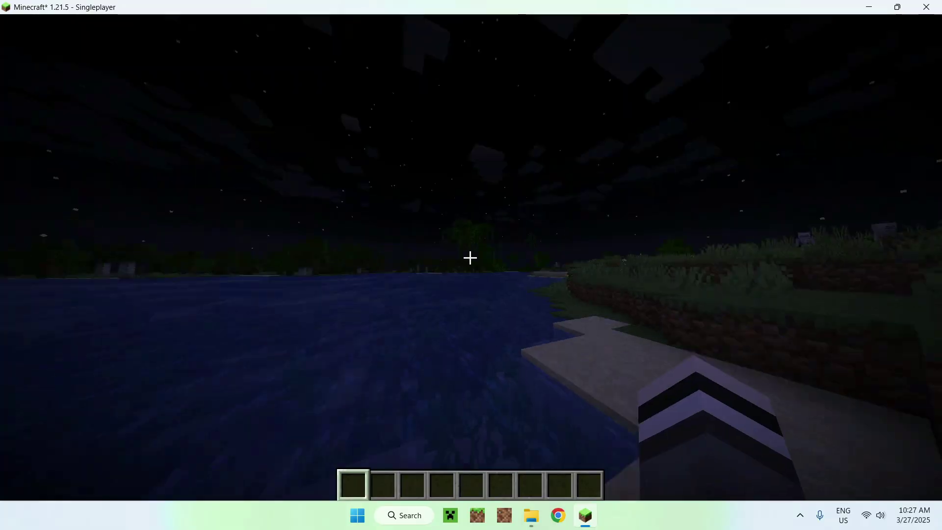
pyautogui.press('w')
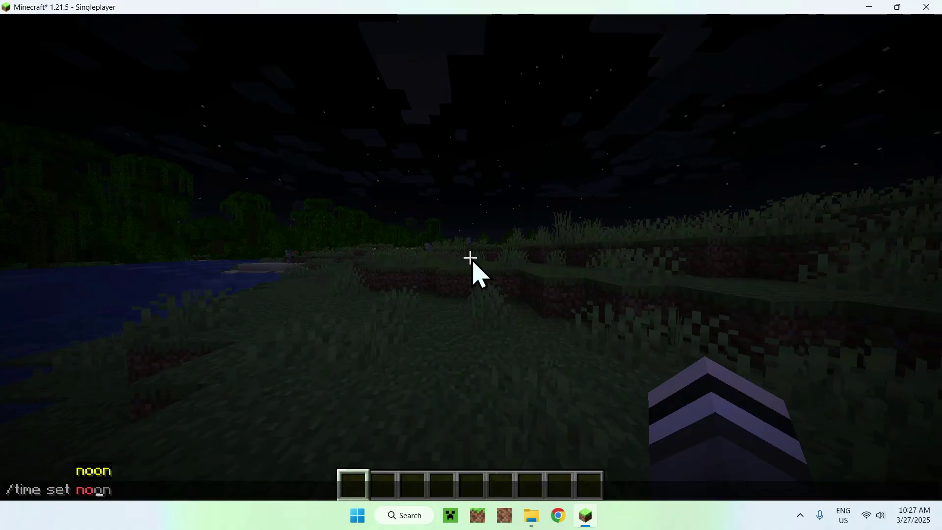
pyautogui.press('Return')
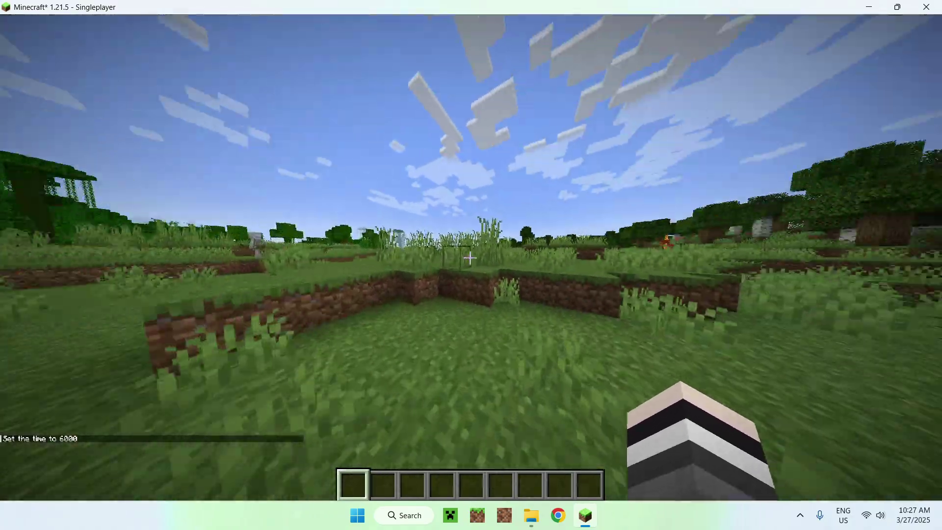
# Walk to a creeper, take its Creeper Spawn Egg, and spawn a new creeper from it.
pyautogui.press('w')
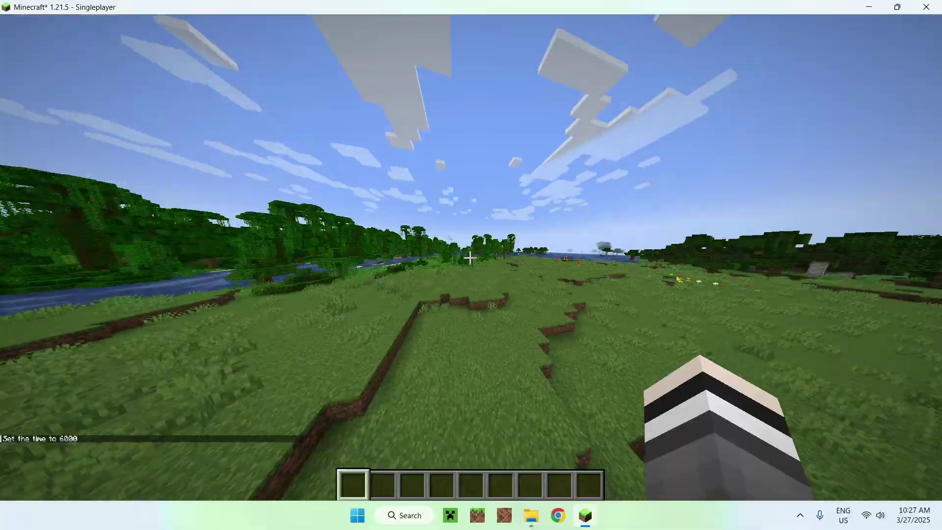
pyautogui.press('w')
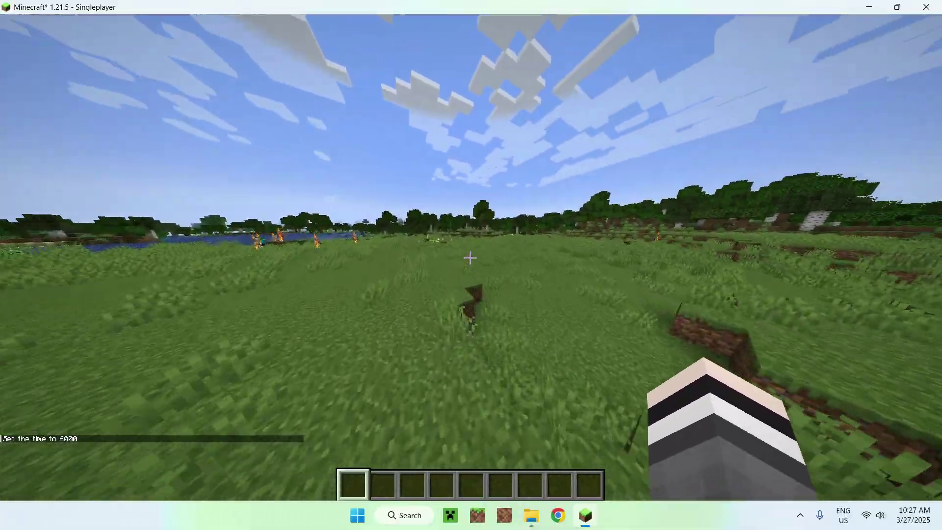
pyautogui.press('w')
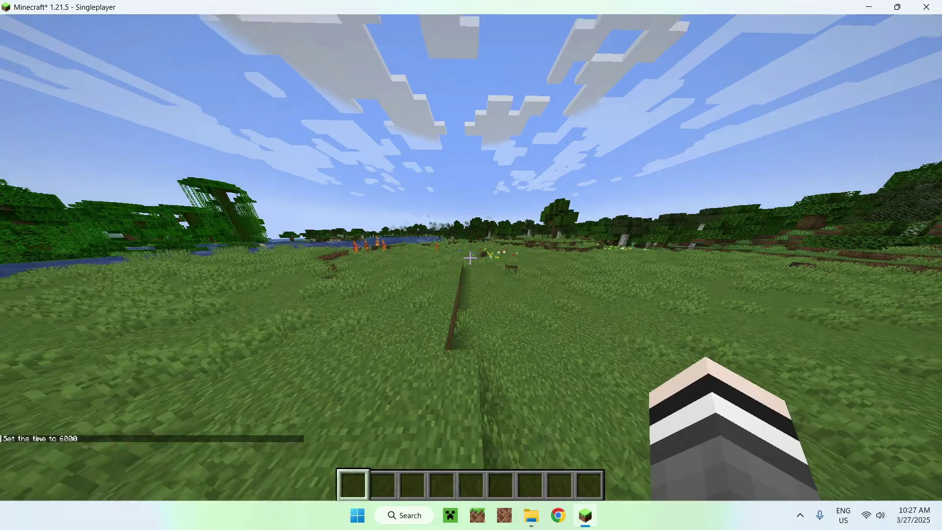
pyautogui.press('w')
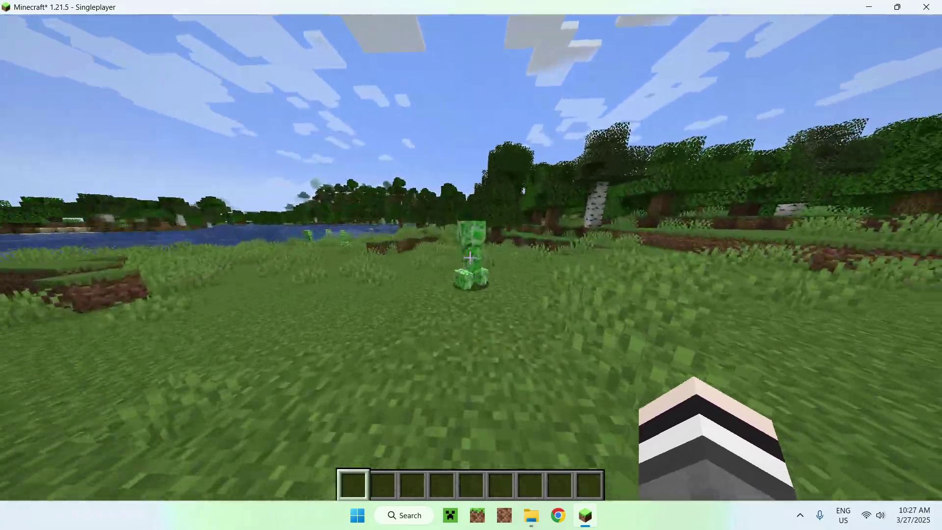
pyautogui.middleClick(470, 258)
pyautogui.press('w')
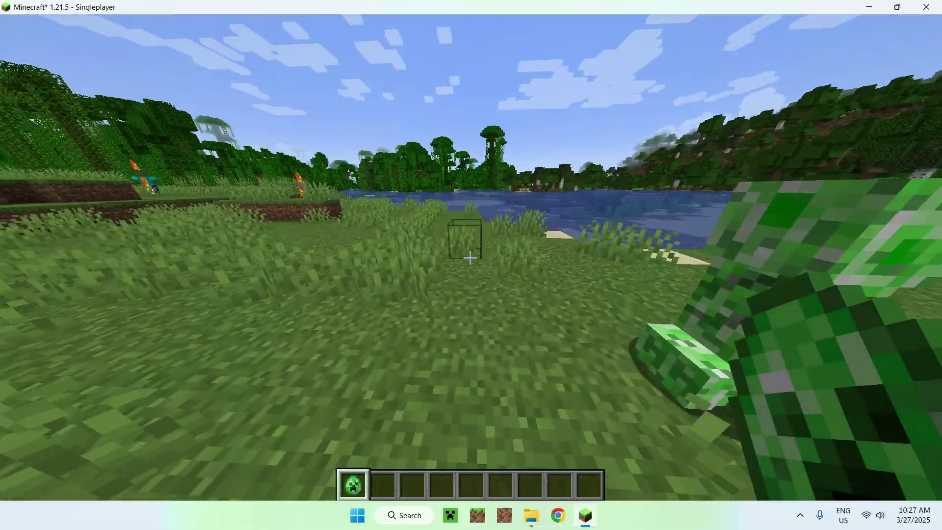
pyautogui.rightClick(470, 258)
pyautogui.click(470, 258)
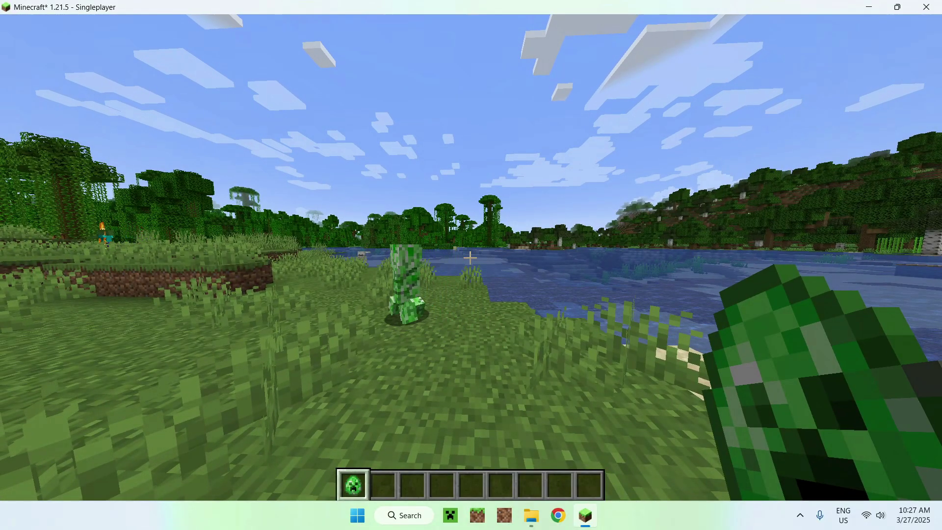
# Select the FreshAnimations_v1.9.3.zip resource pack and apply it so the game reloads resources.
pyautogui.press('Escape')
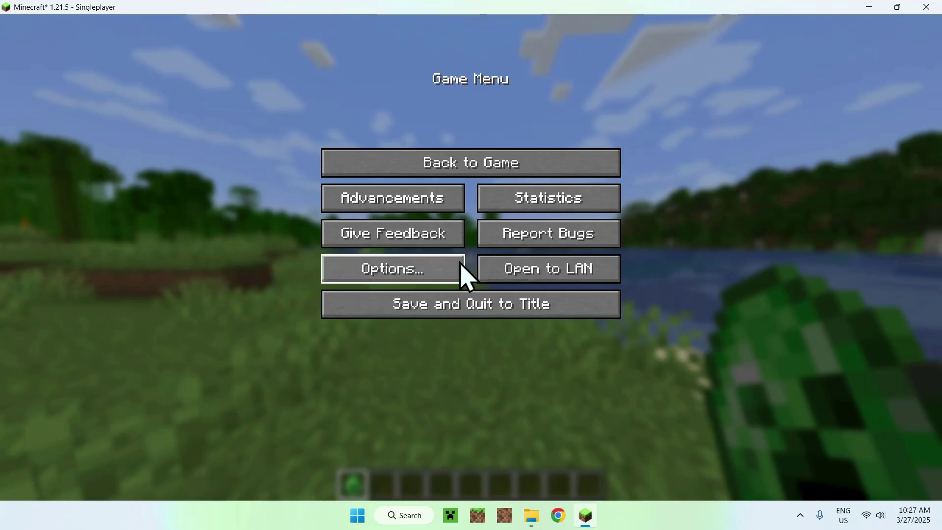
pyautogui.click(392, 275)
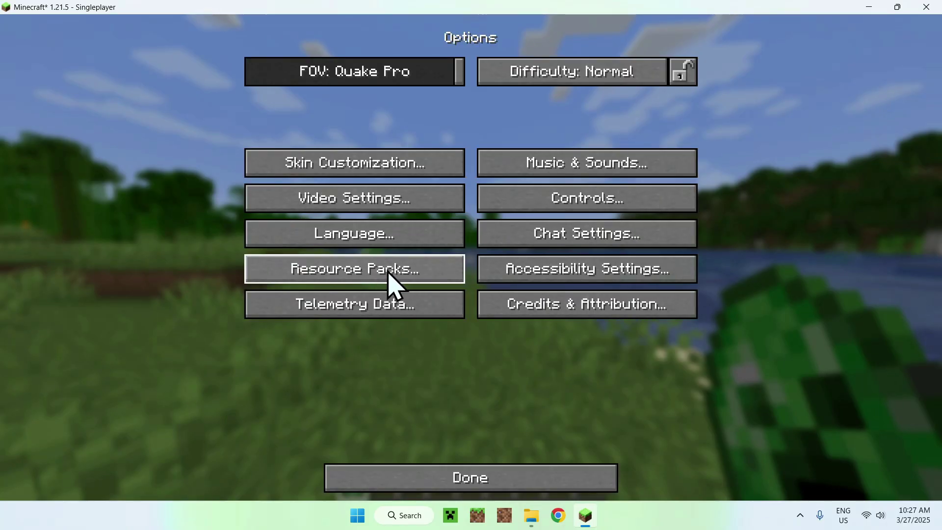
pyautogui.click(362, 285)
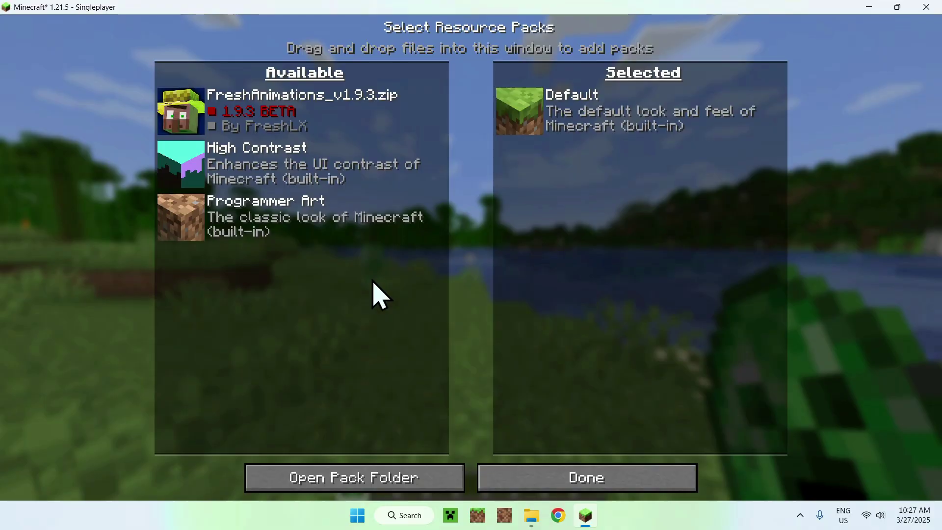
pyautogui.click(185, 112)
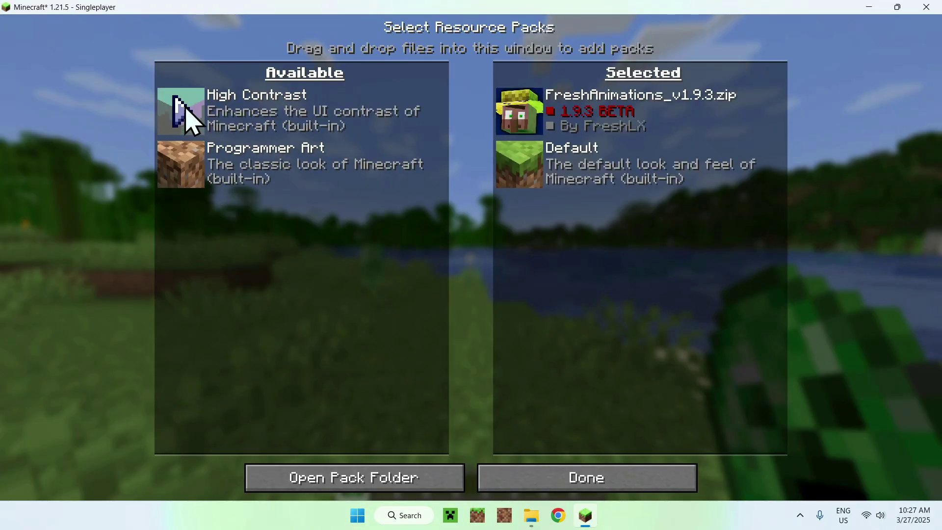
pyautogui.click(591, 478)
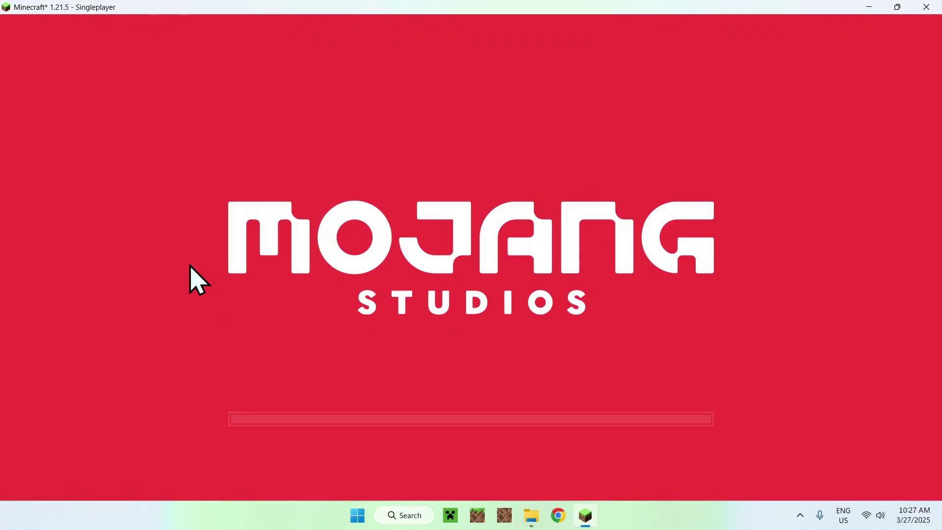
# Resume the world empty-handed, walk up to the freshly animated creepers and hit one twice.
pyautogui.press('Escape')
pyautogui.press('Escape')
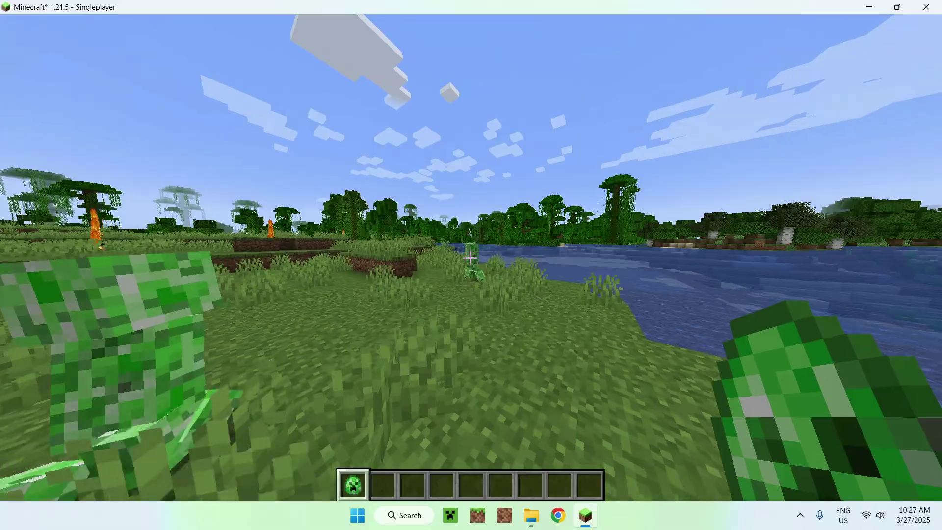
pyautogui.press('2')
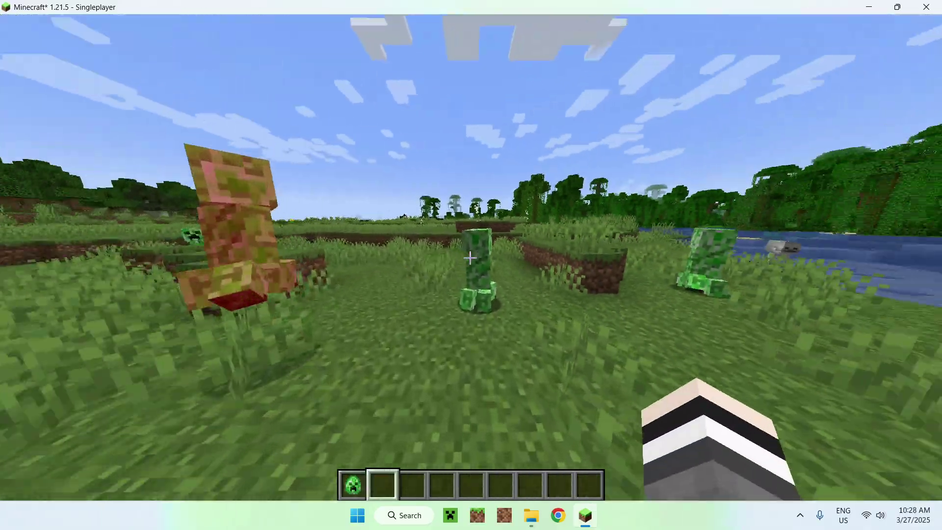
pyautogui.press('w')
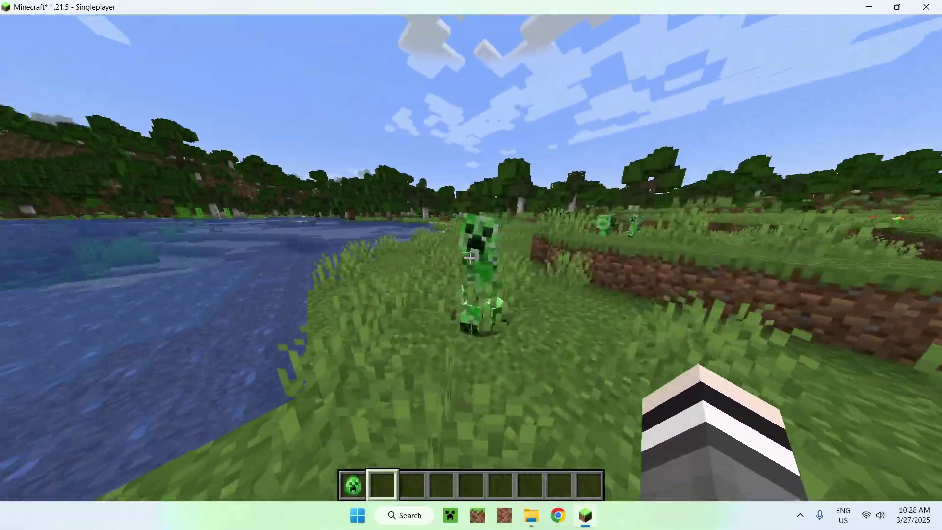
pyautogui.click(470, 258)
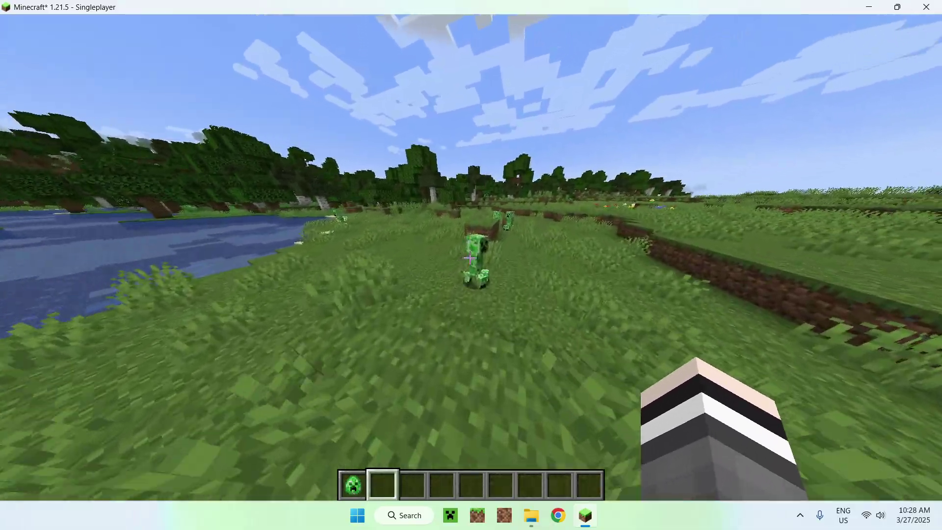
pyautogui.click(469, 257)
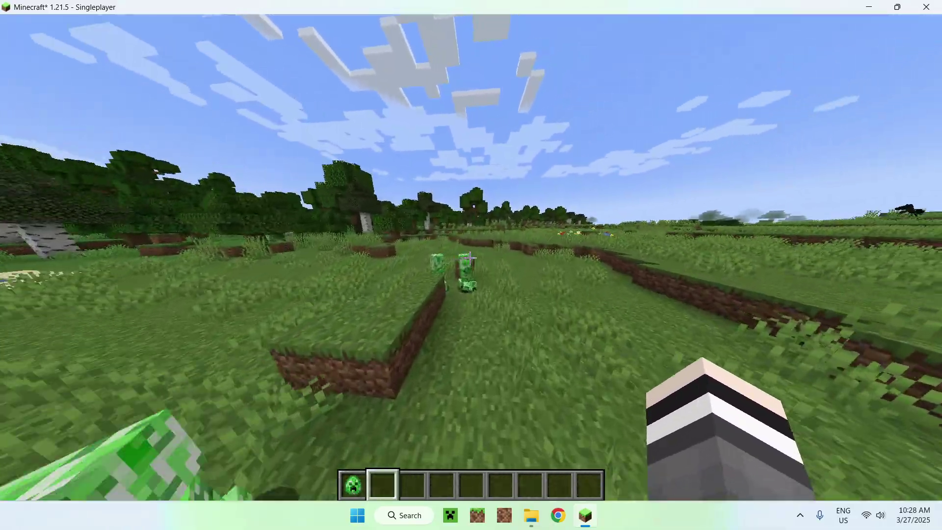